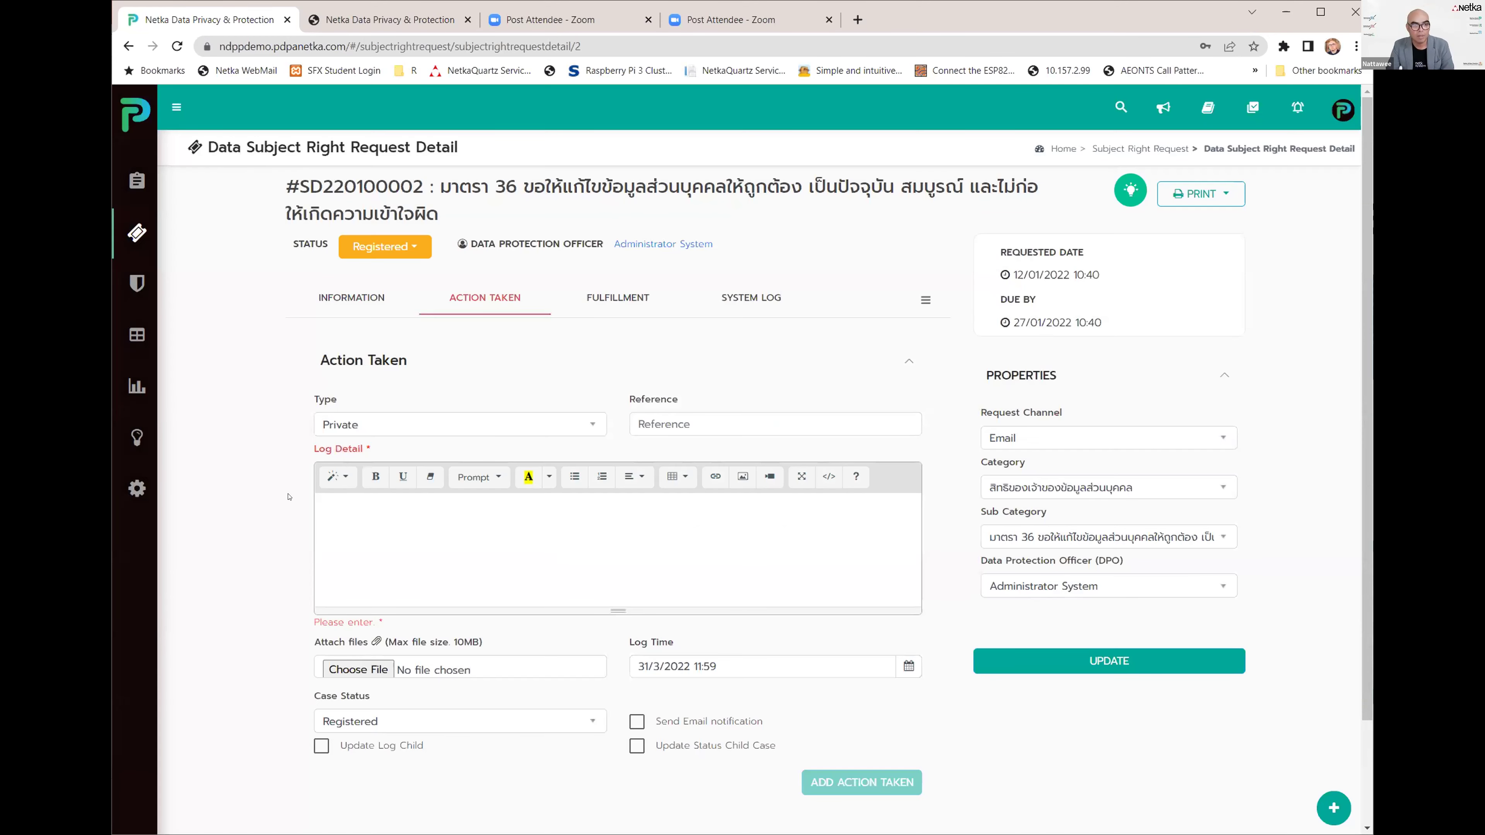
Review the request's Action Taken log and set the service filter in Log Central to การขาย
scroll(403, 671, down, 3)
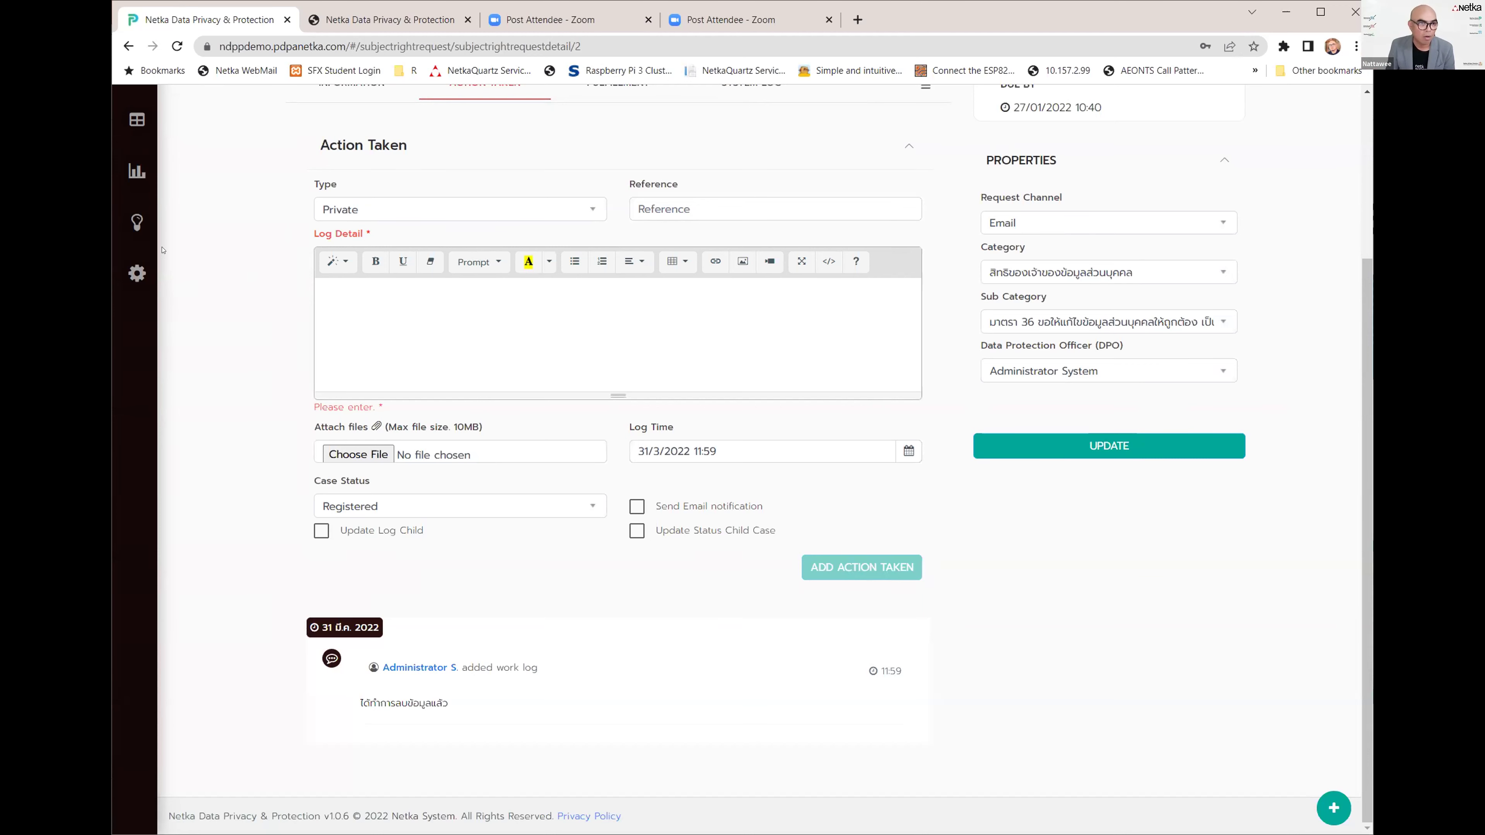
scroll(163, 251, up, 4)
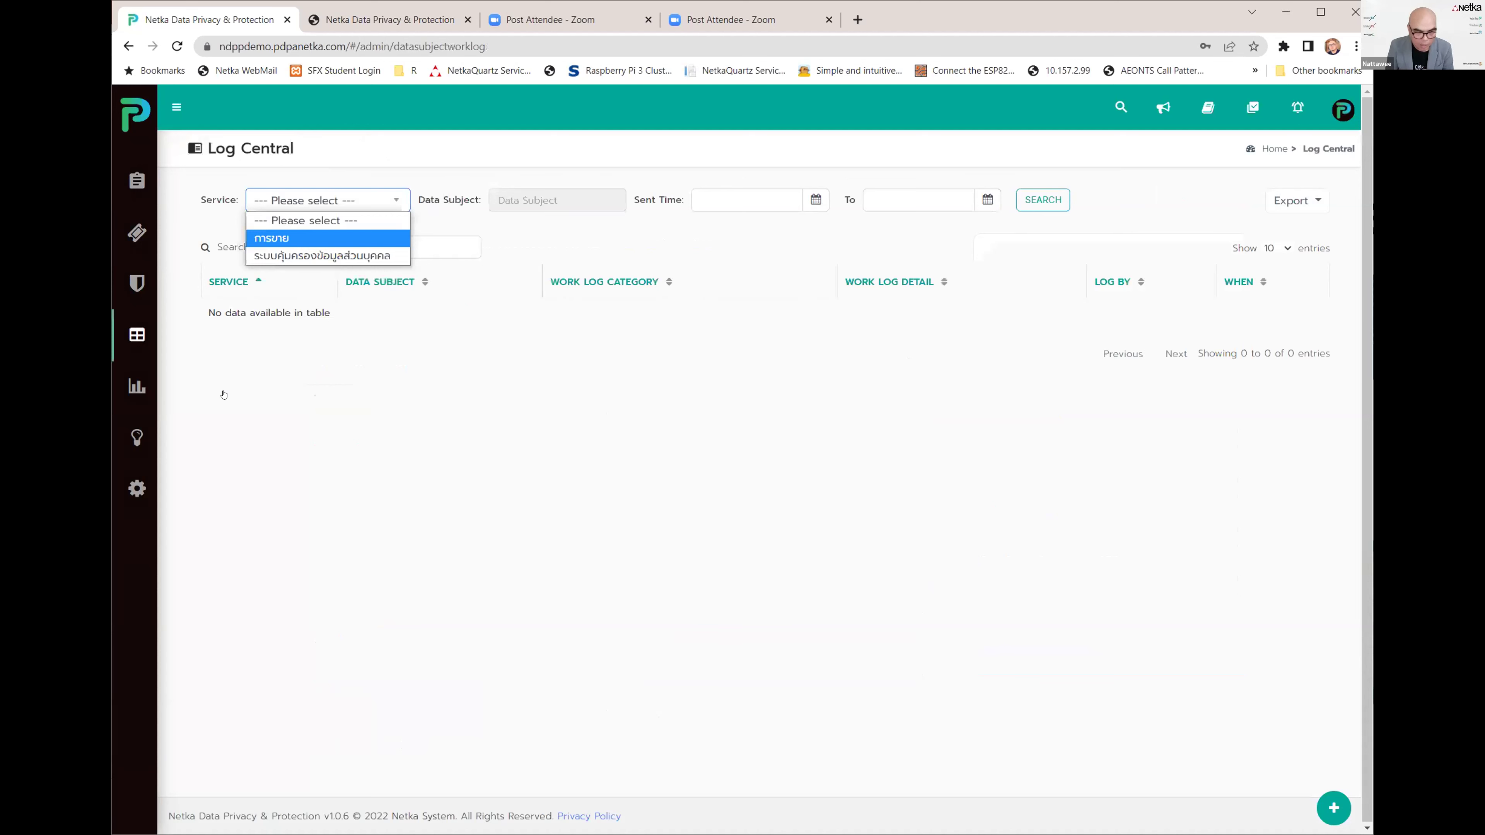
key(Return)
mouse_move(224, 393)
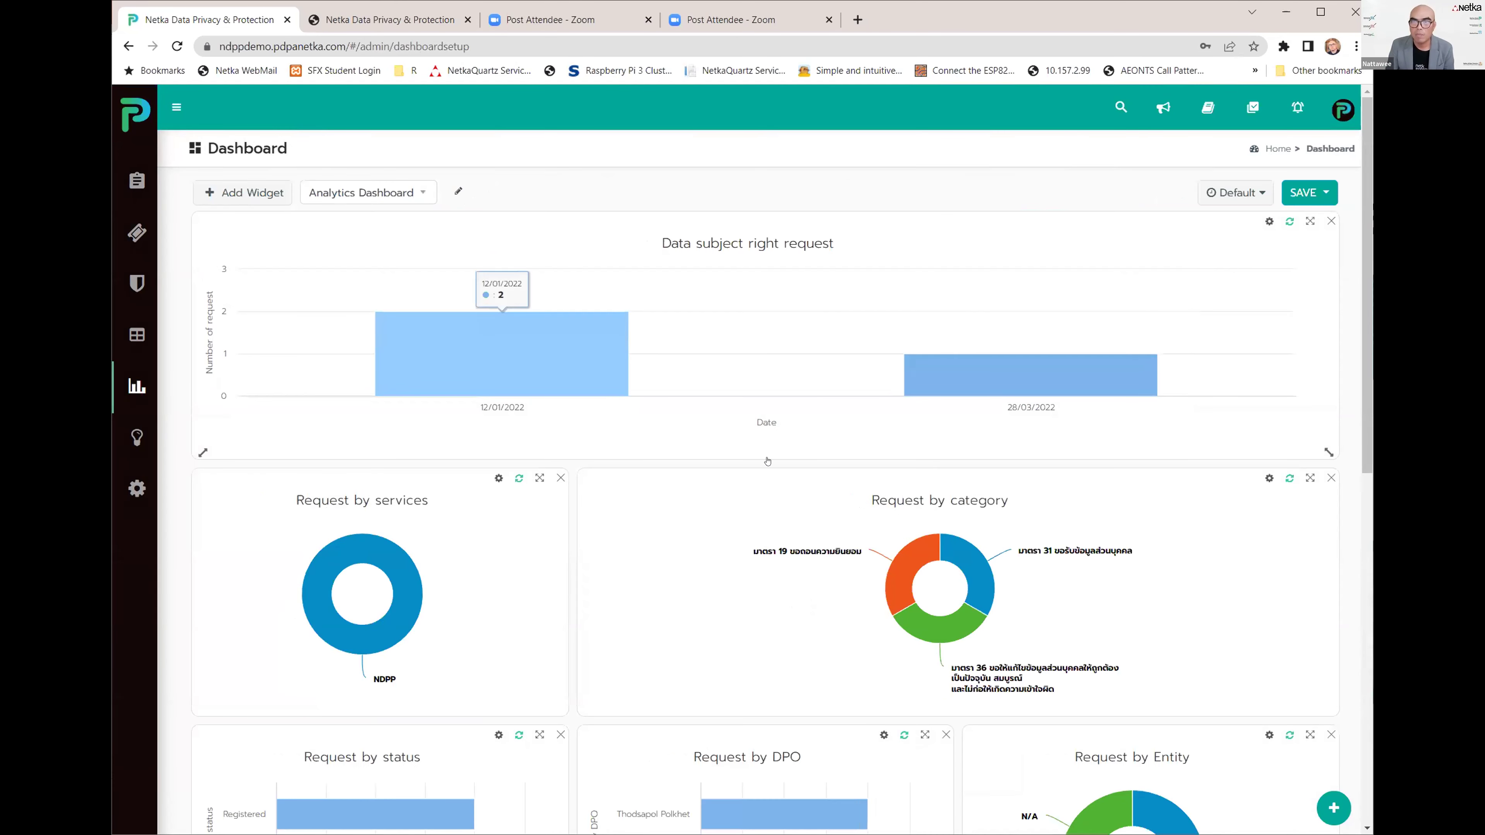
Look through the Analytics Dashboard widgets and inspect the 12/01/2022 bar in the Data subject right request chart
scroll(767, 461, down, 10)
scroll(768, 461, up, 10)
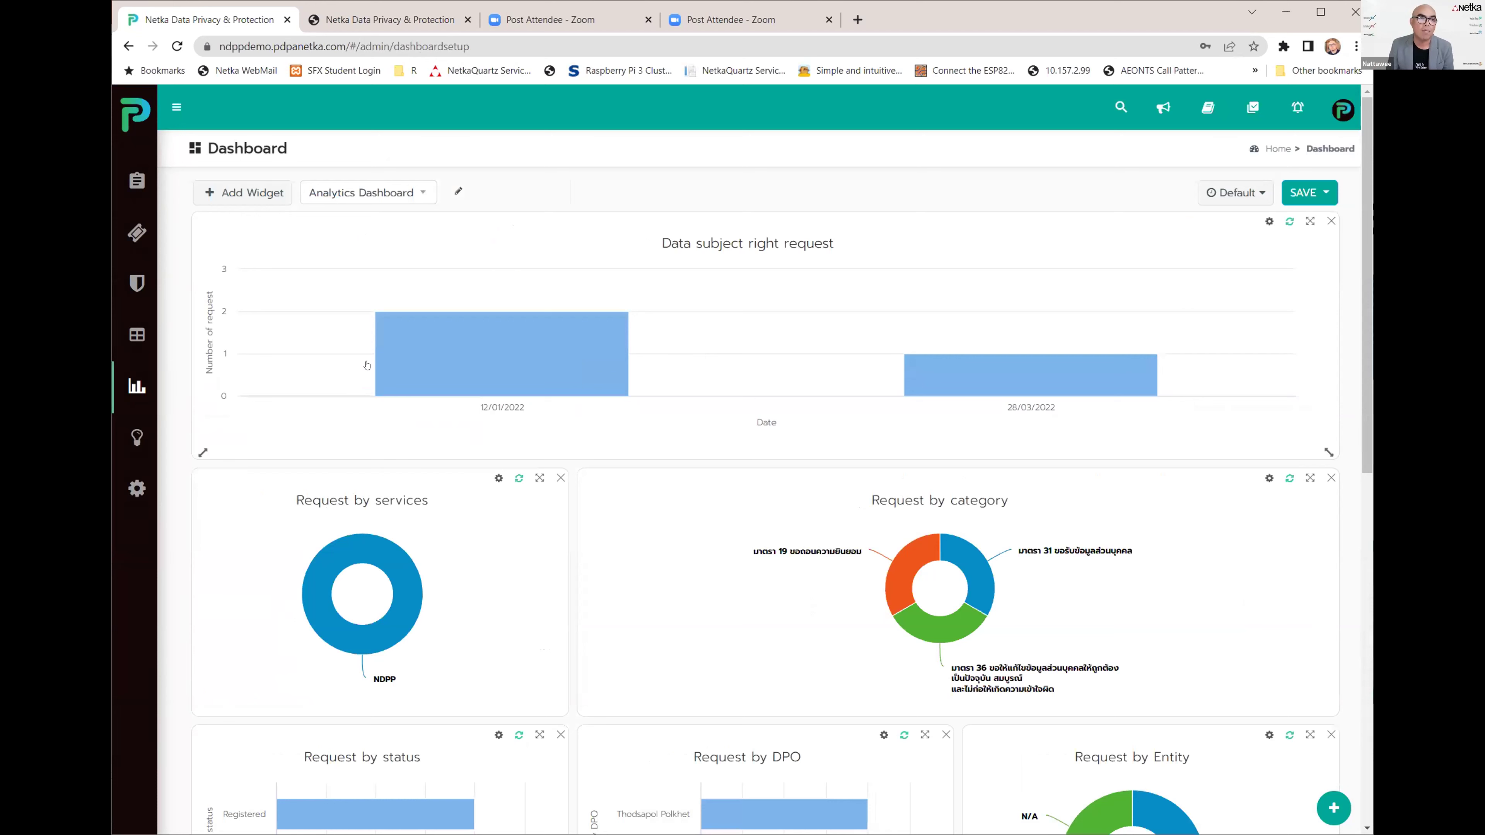
mouse_move(426, 332)
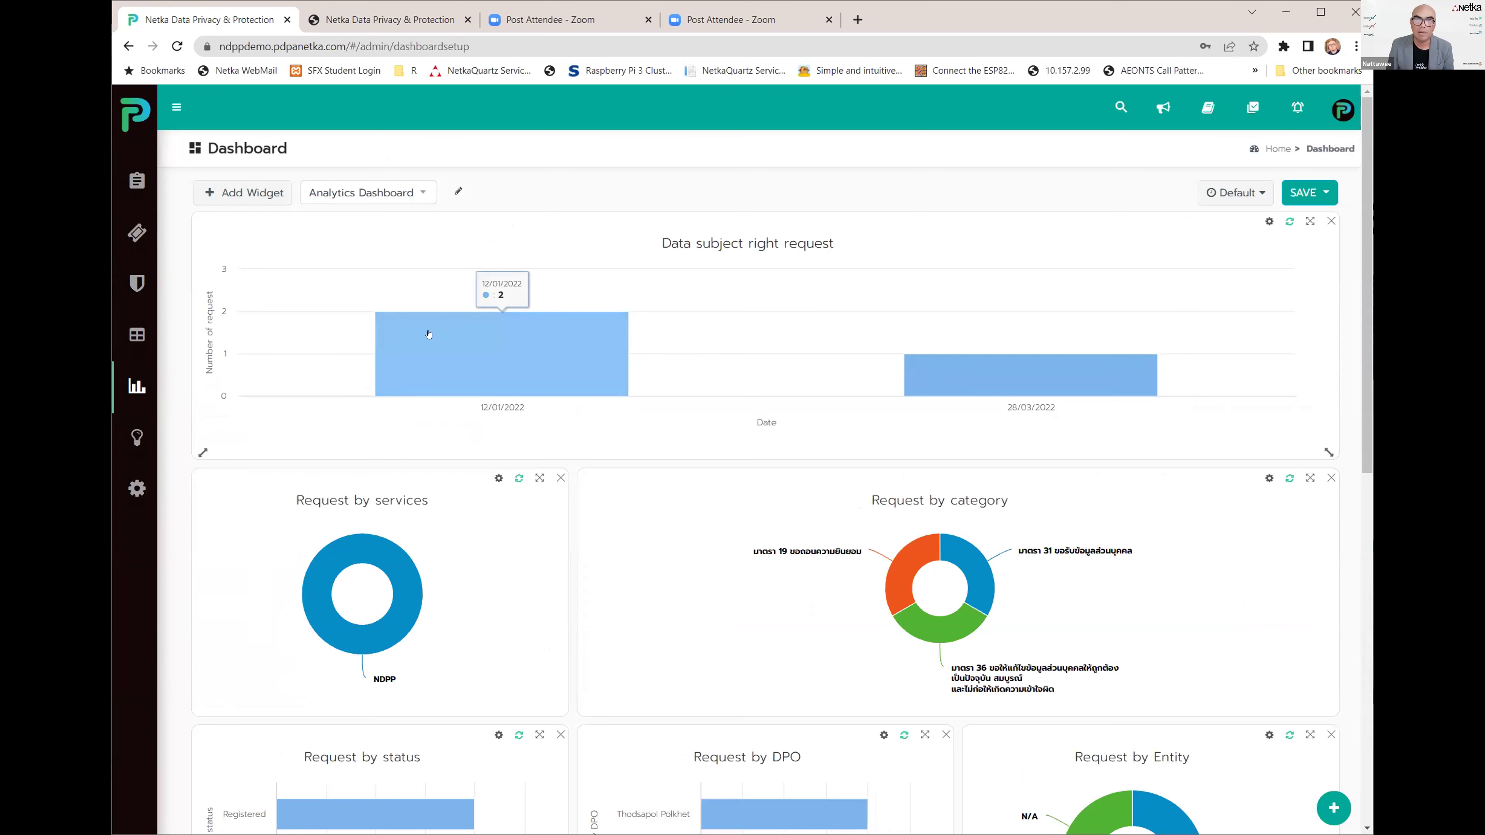
Remove the subject right, category, services and status request widgets from the Analytics Dashboard and set its date range to January 1 – March 31, 2022
click(1329, 221)
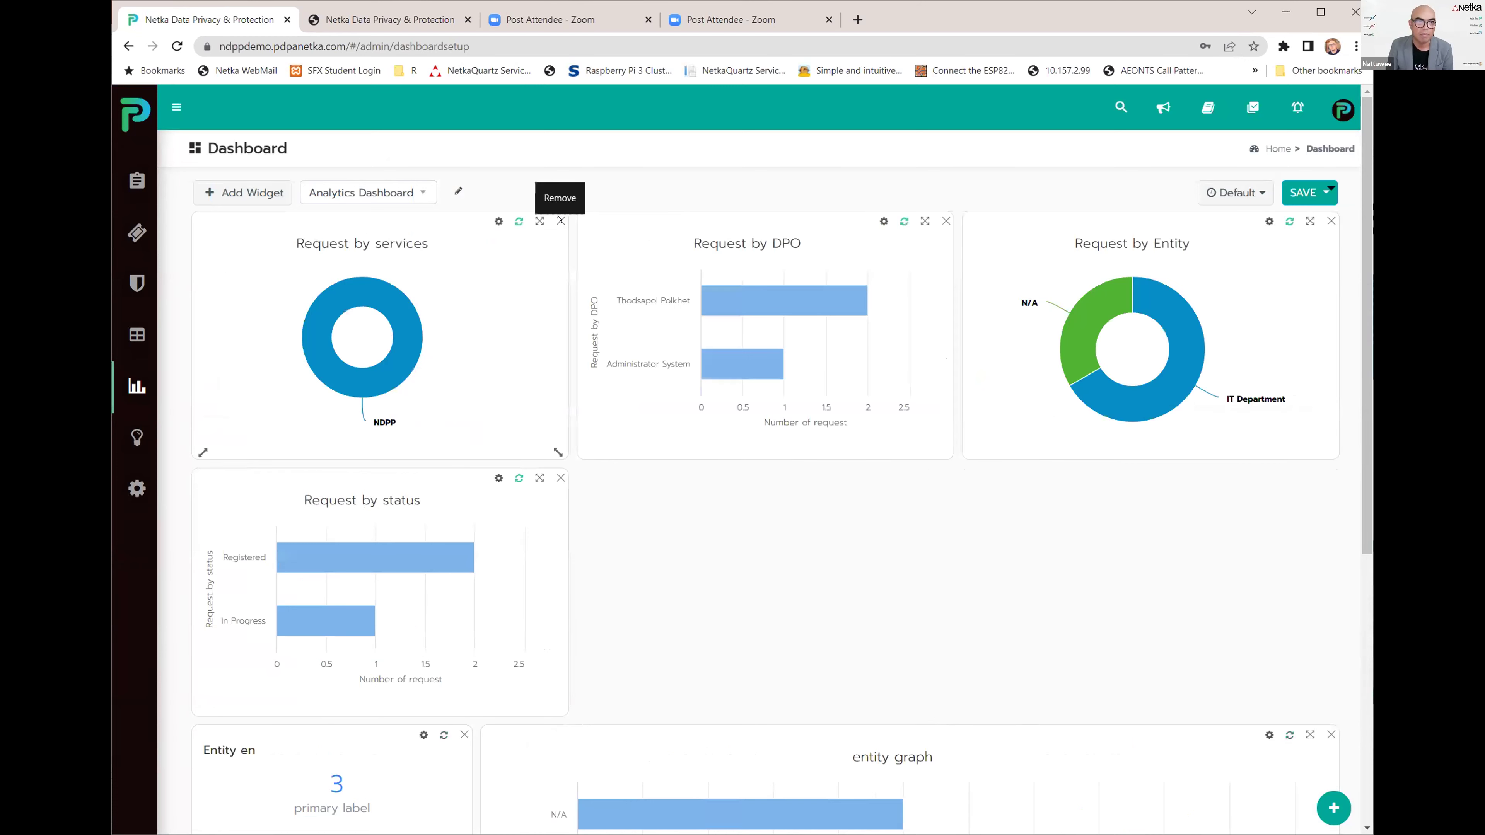
click(561, 221)
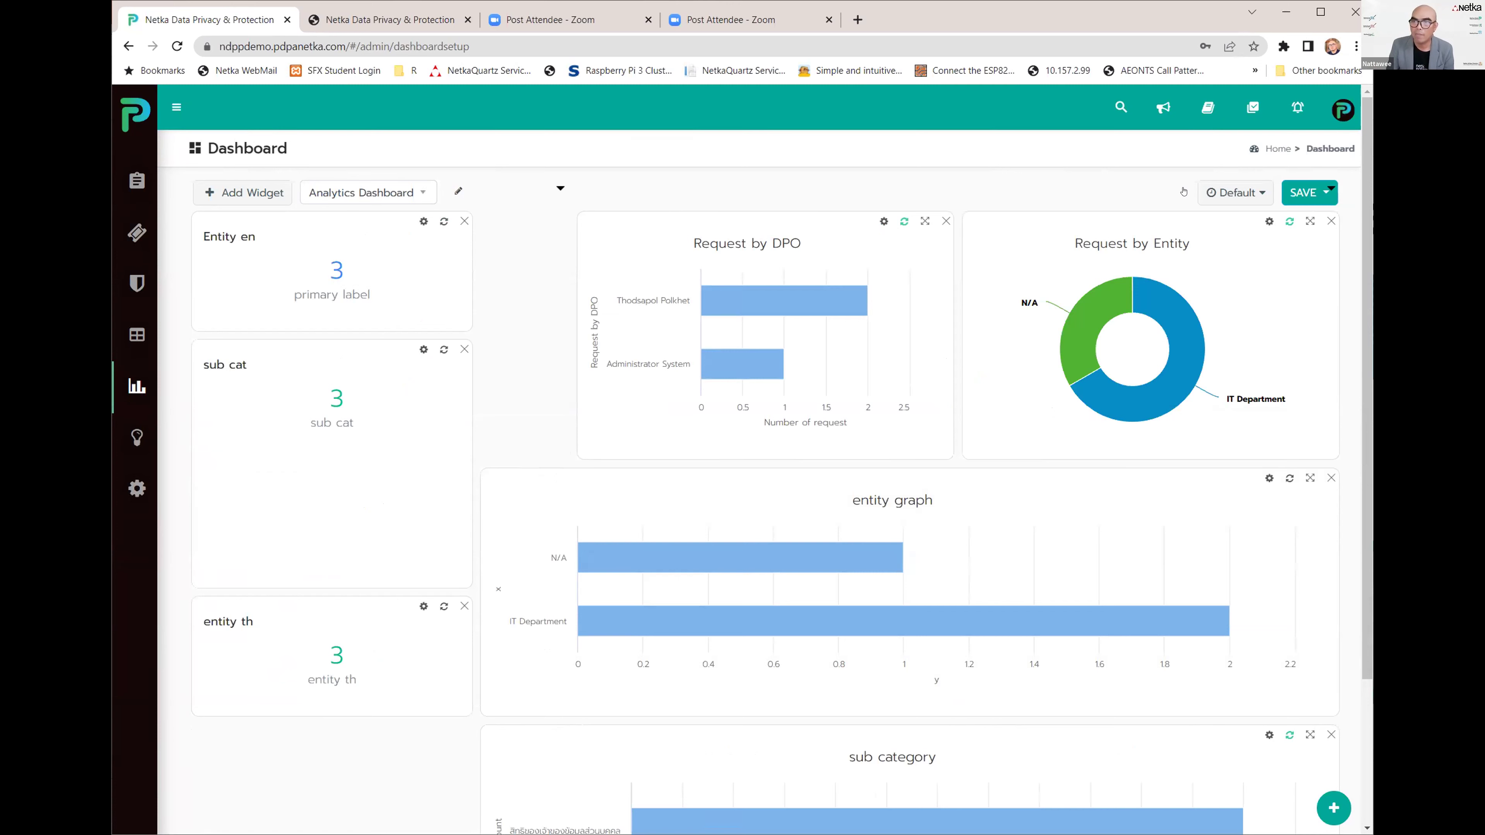
click(1234, 192)
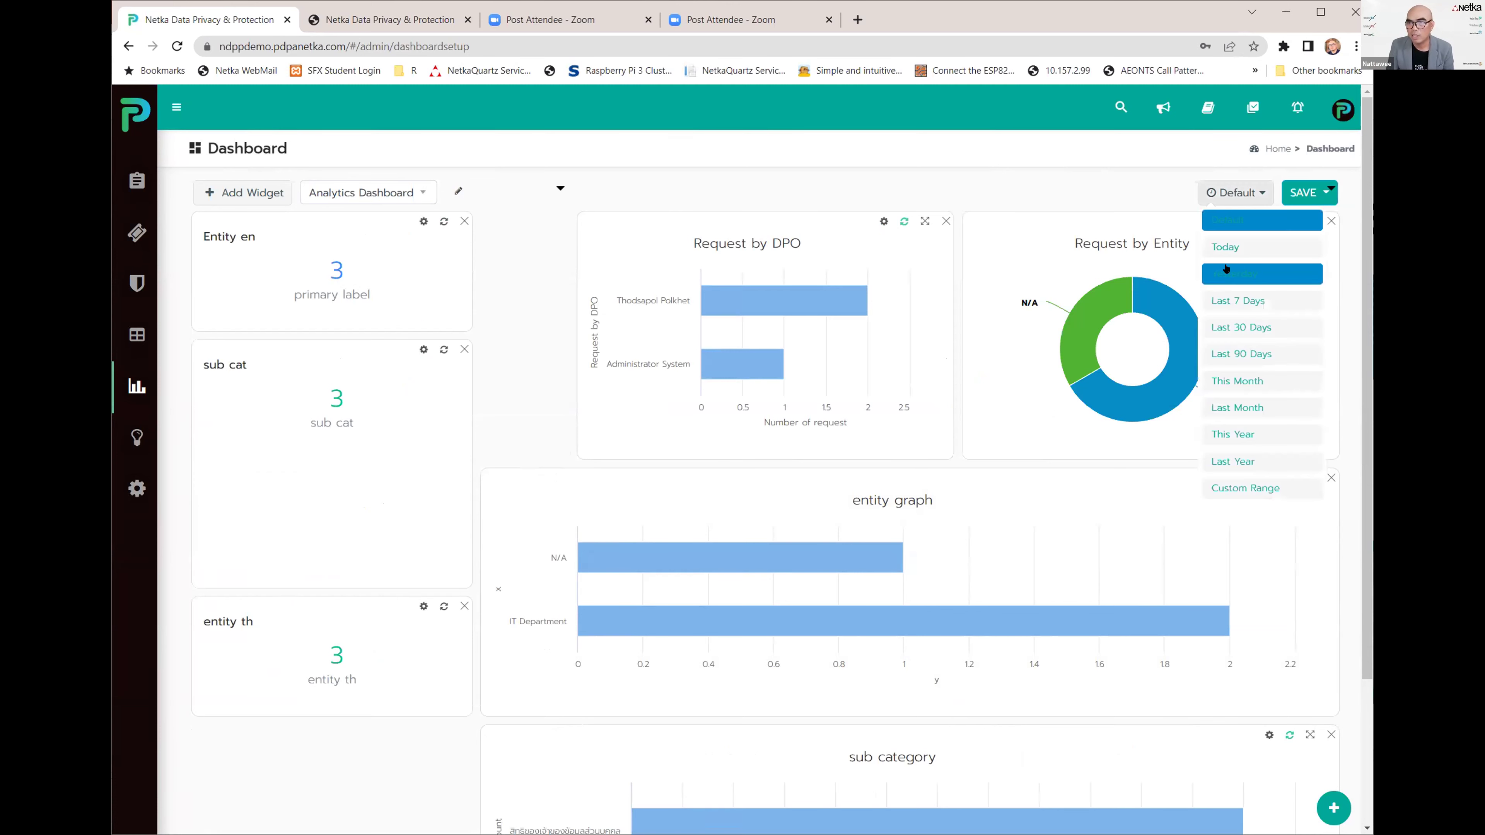
click(1226, 247)
click(1188, 203)
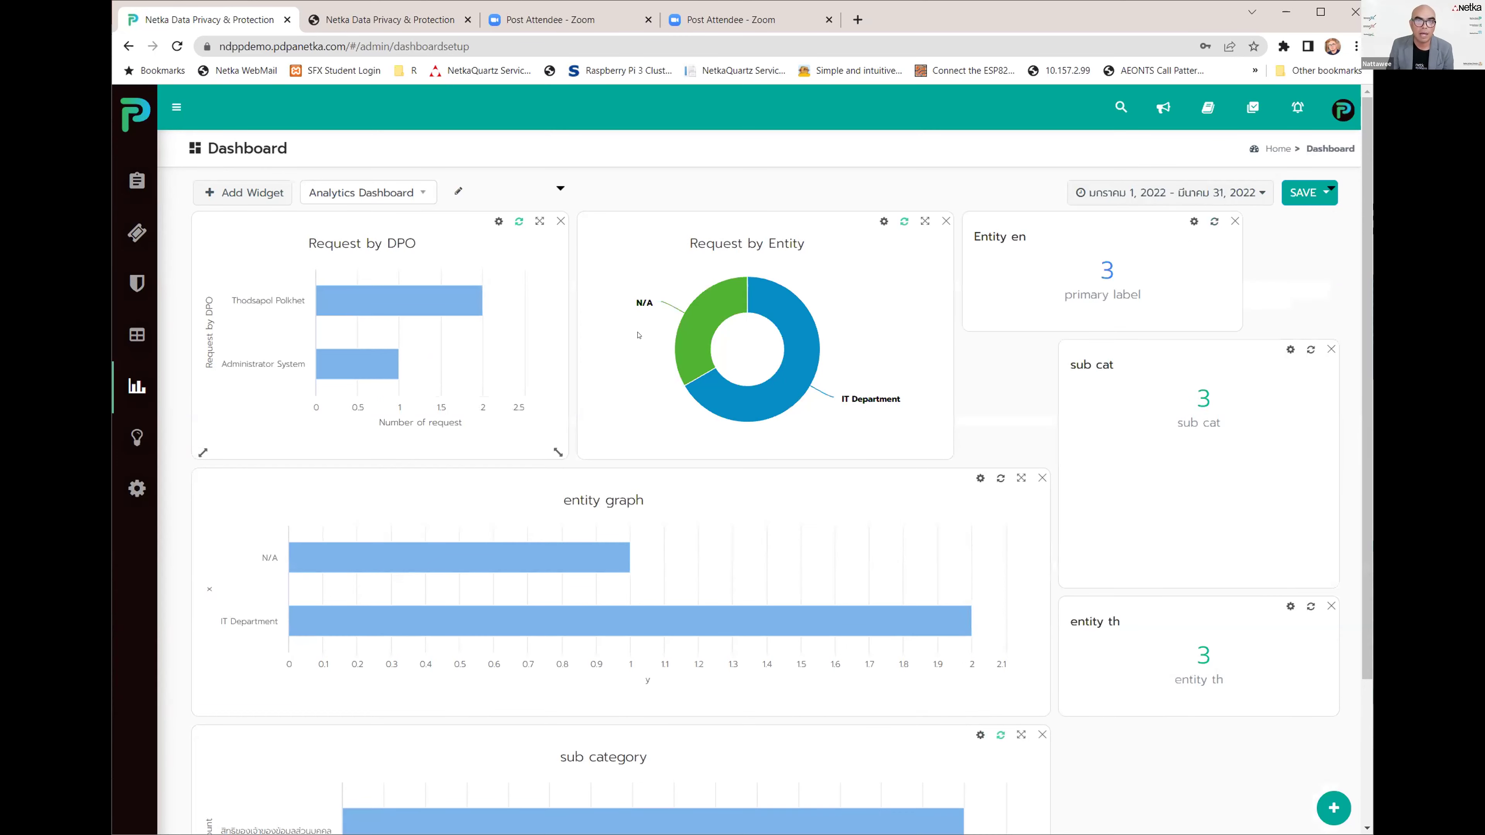
Browse the FAQs on the personal data protection act, expanding and collapsing the มาตรา 34 entry
click(137, 437)
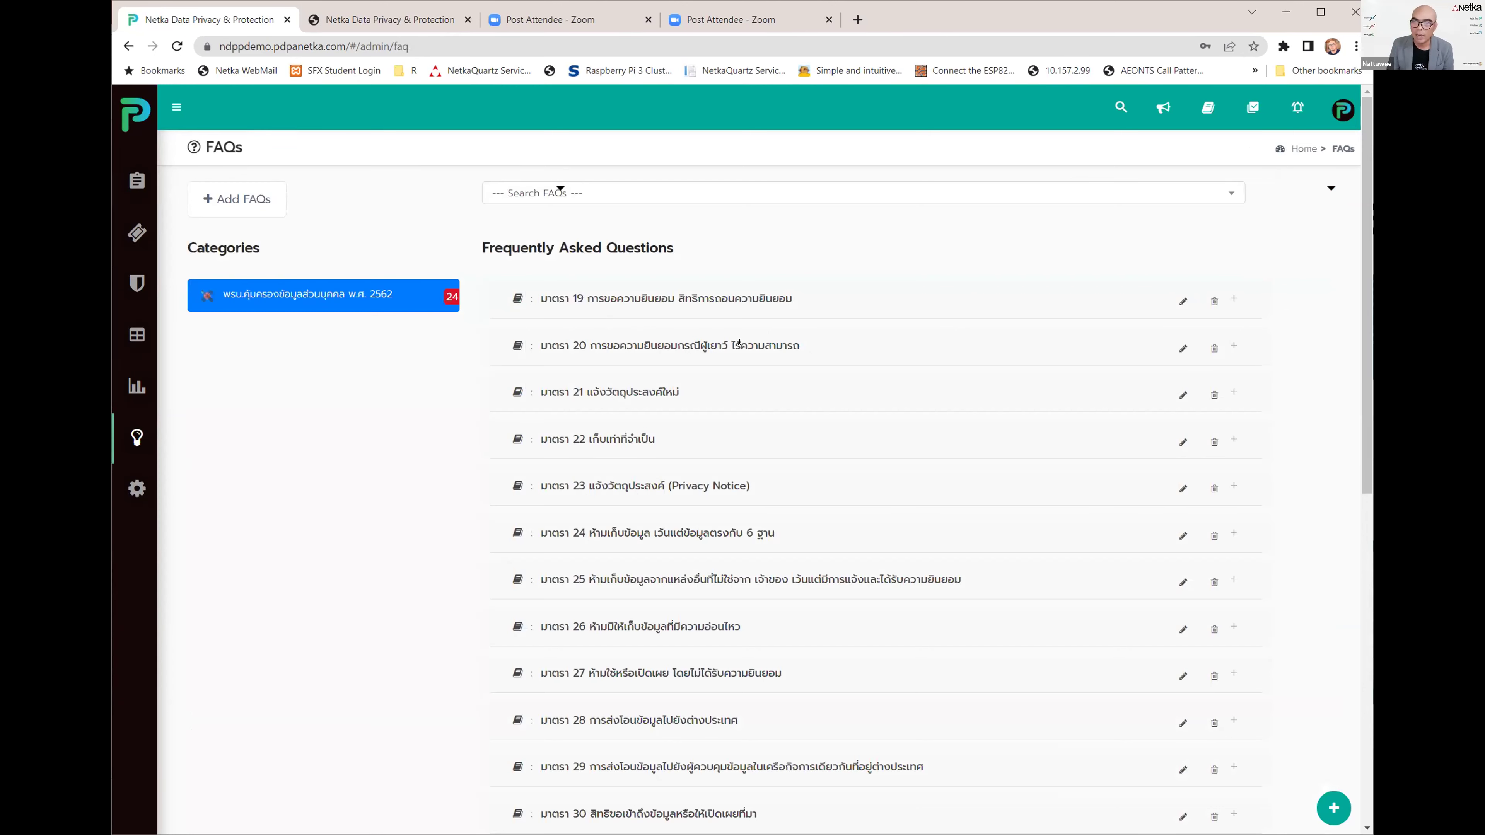
scroll(739, 343, down, 10)
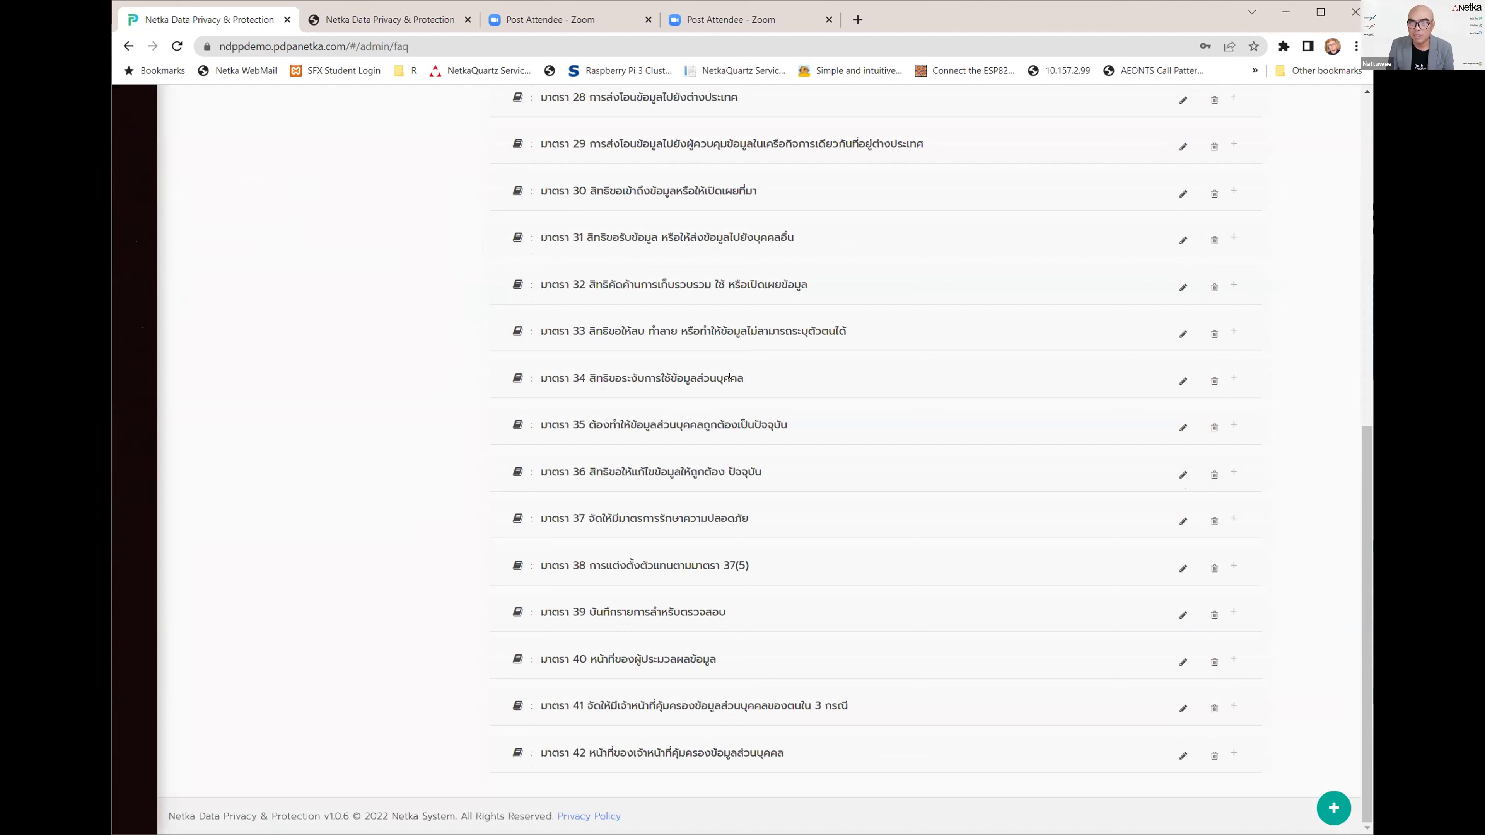
click(657, 344)
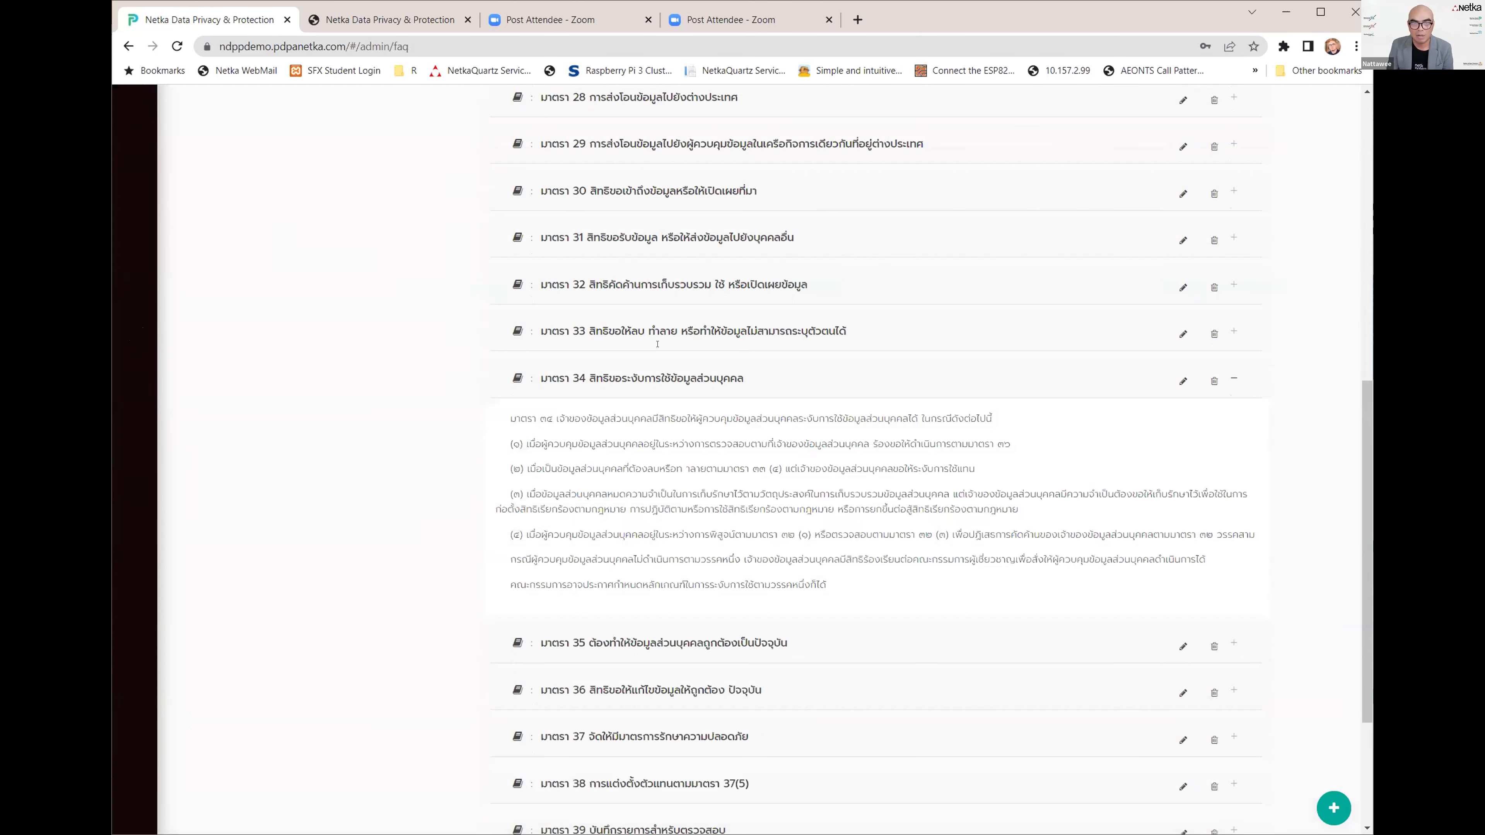
click(726, 331)
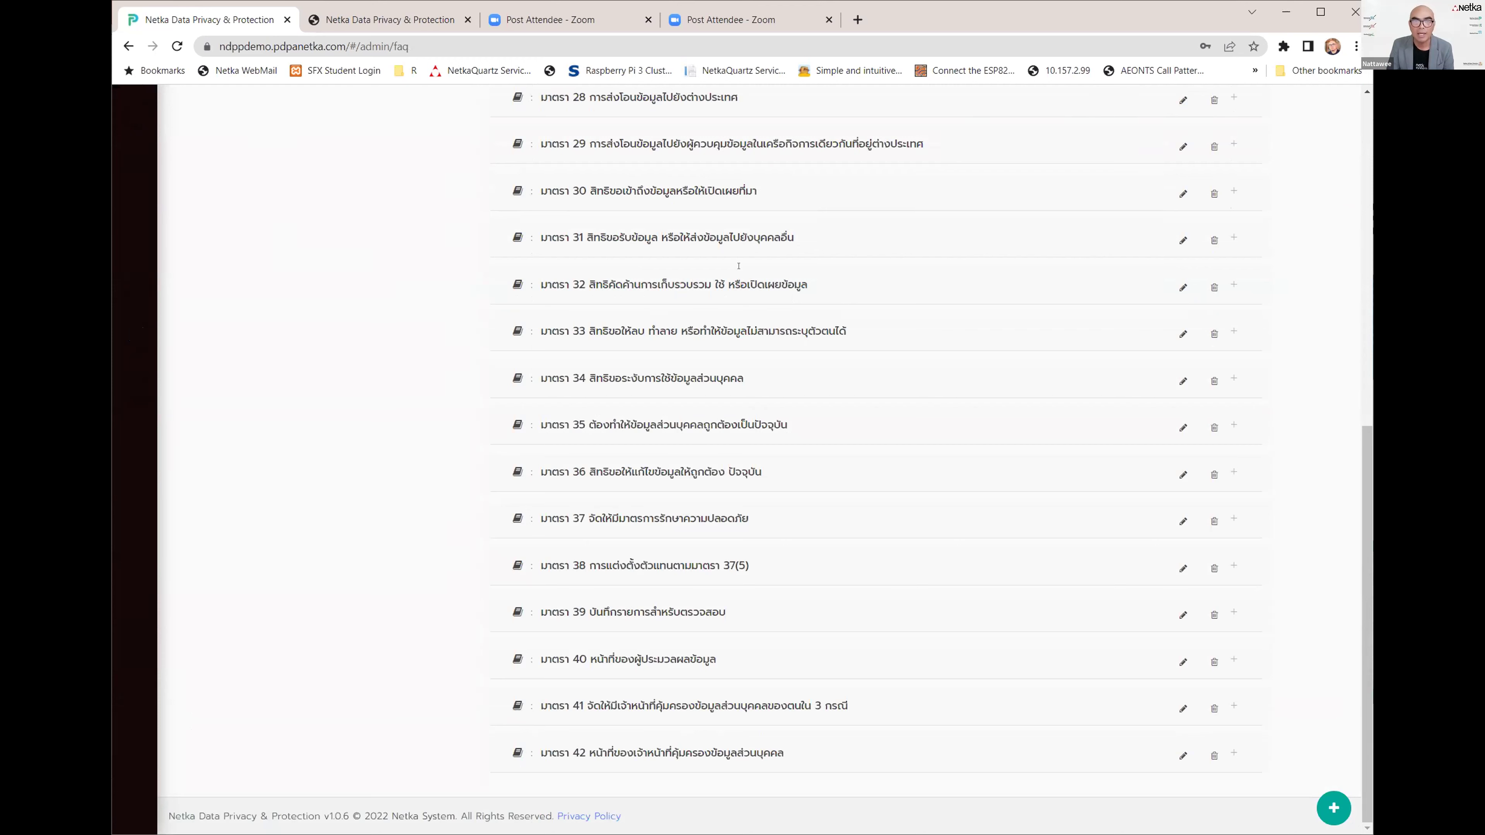
scroll(304, 288, up, 10)
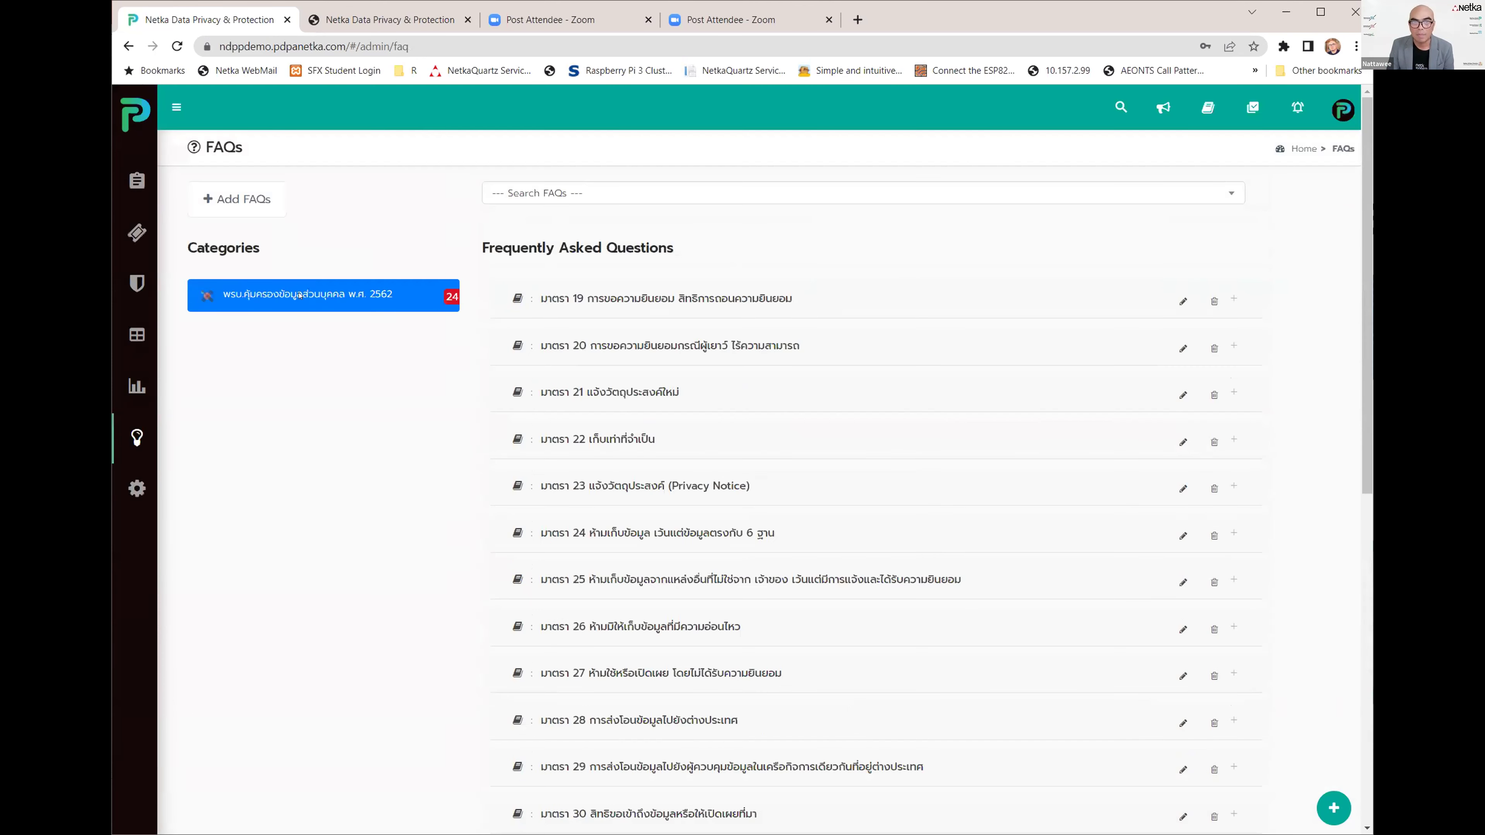
click(300, 295)
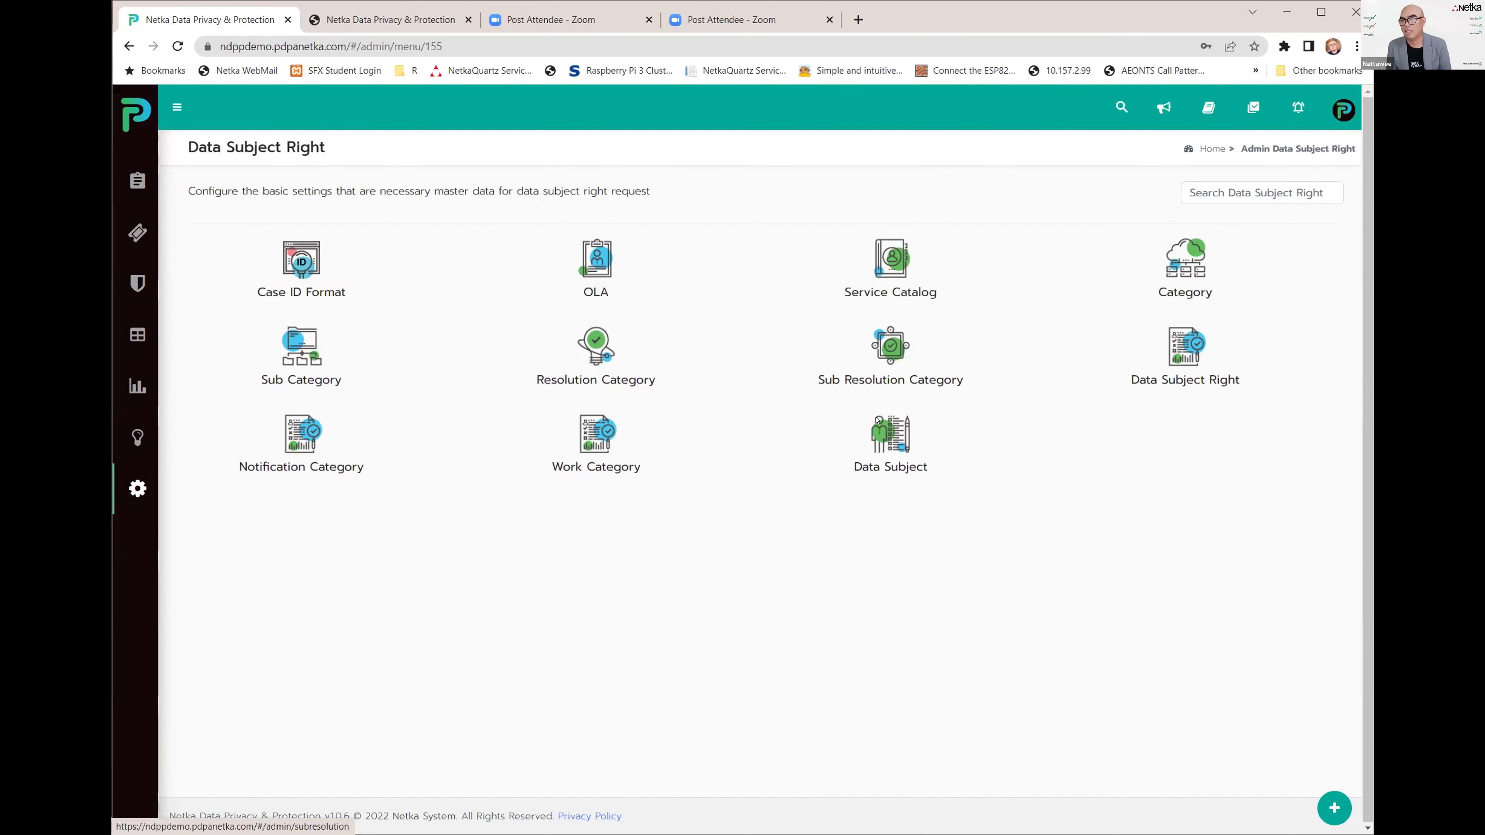
Open the Data Subject list from the Data Subject Right settings
click(877, 419)
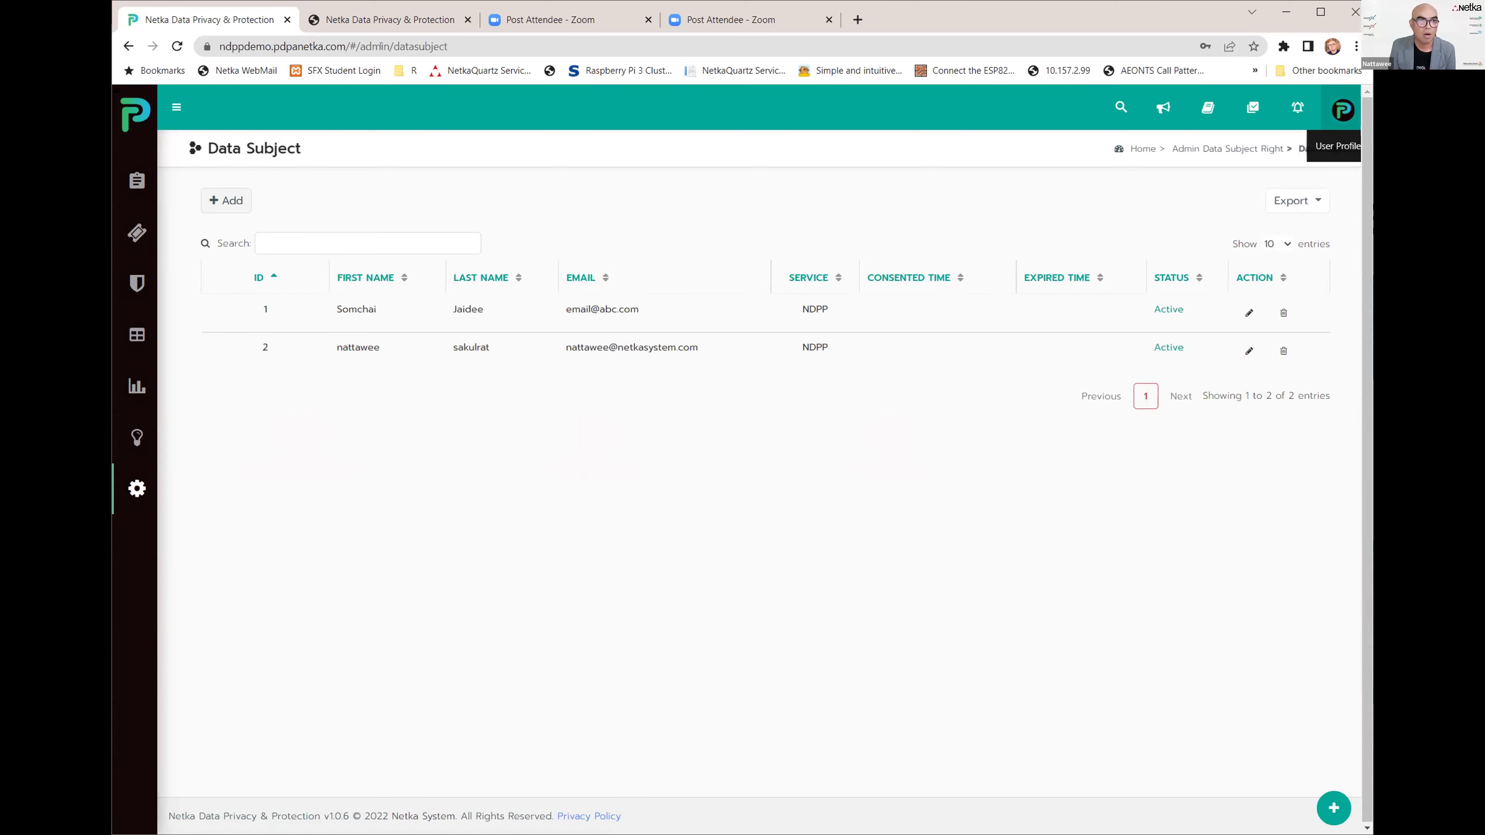
Load pdpa.netkasystem.com in the browser tab that holds the privacy policy page
click(433, 20)
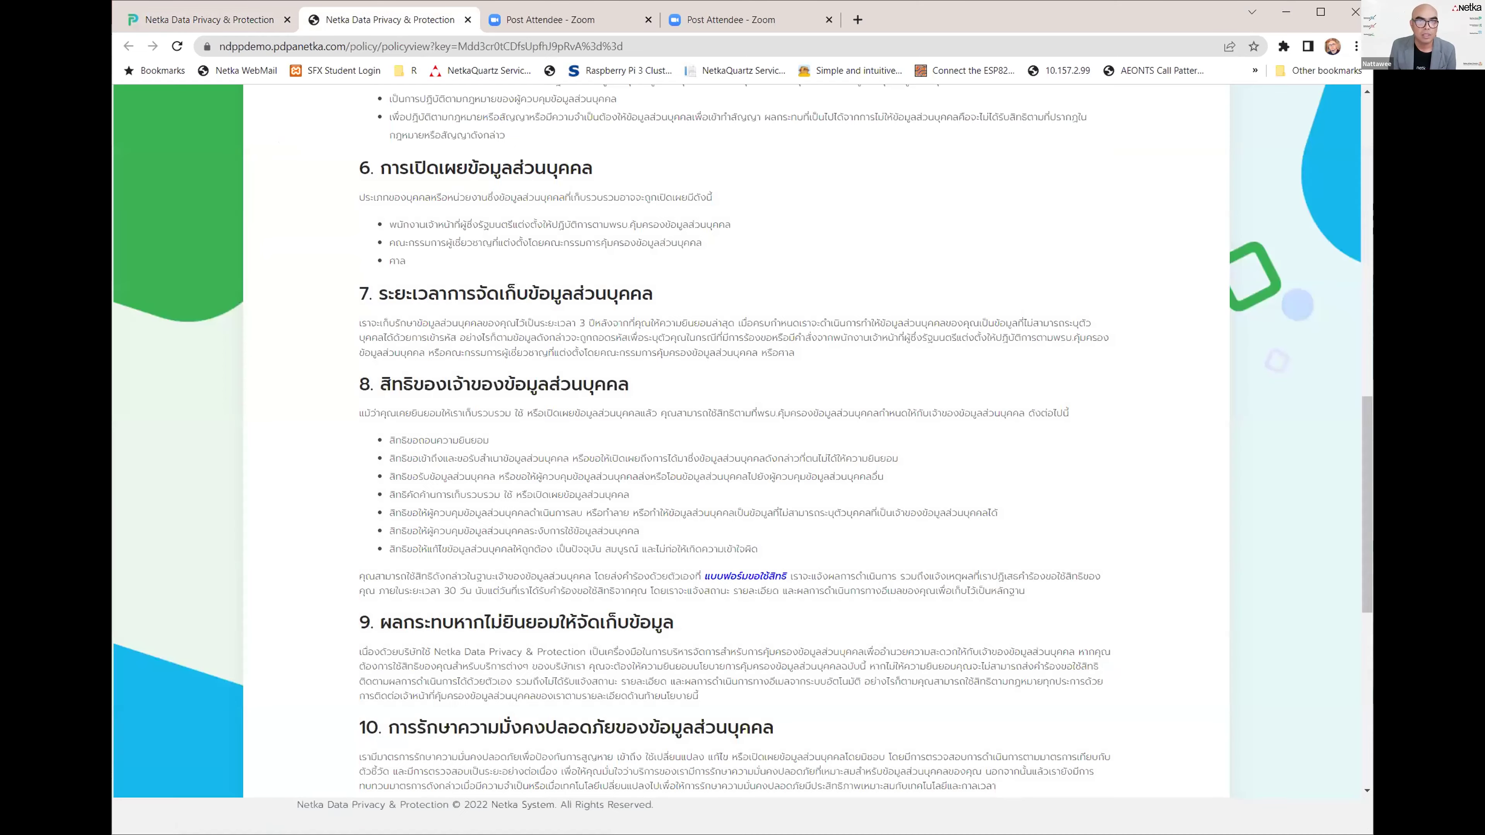
click(350, 46)
text(ยก)
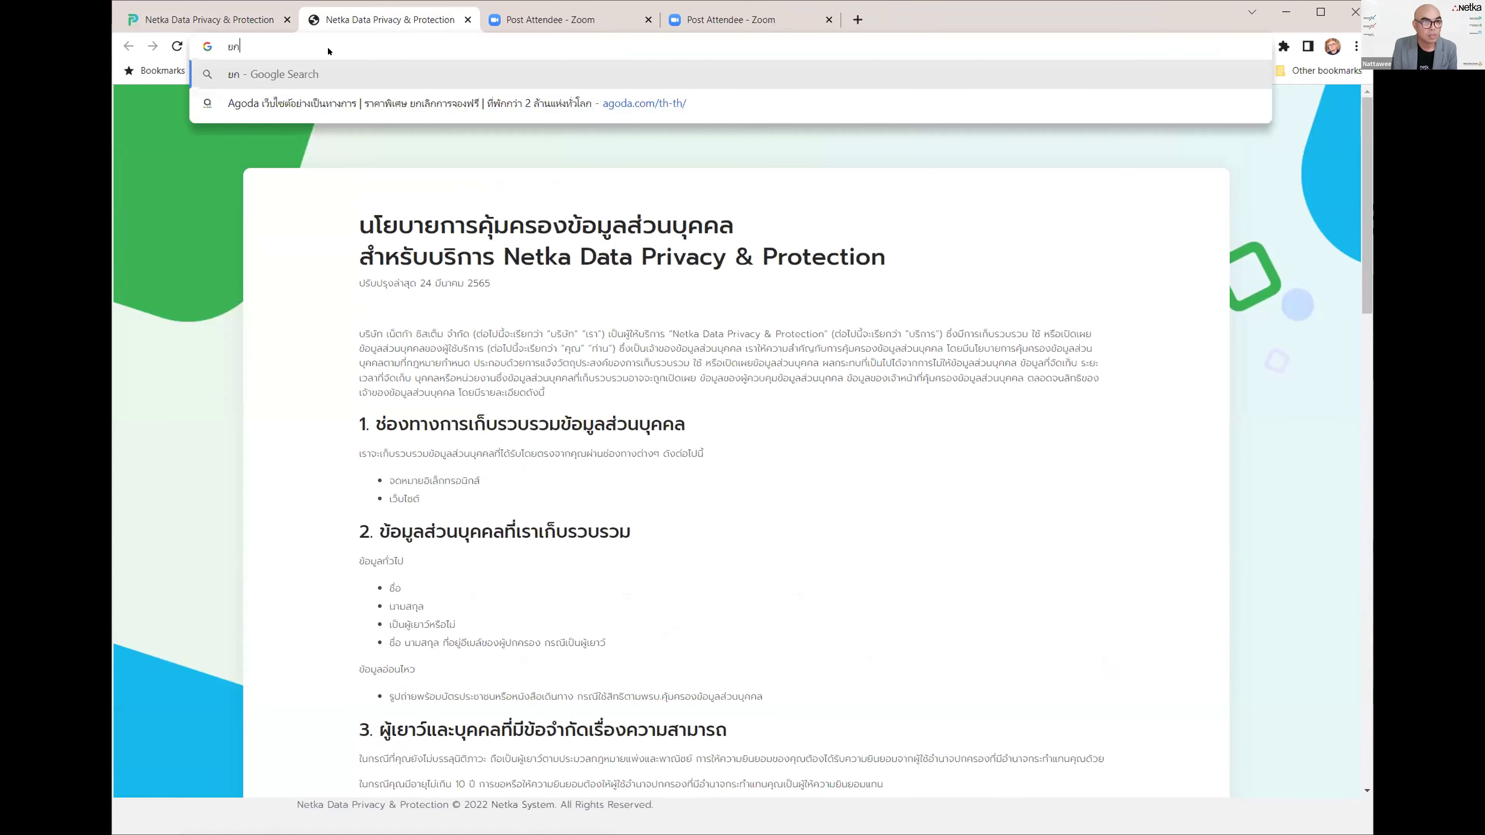
key(BackSpace)
key(BackSpace)
text(pdp)
key(Return)
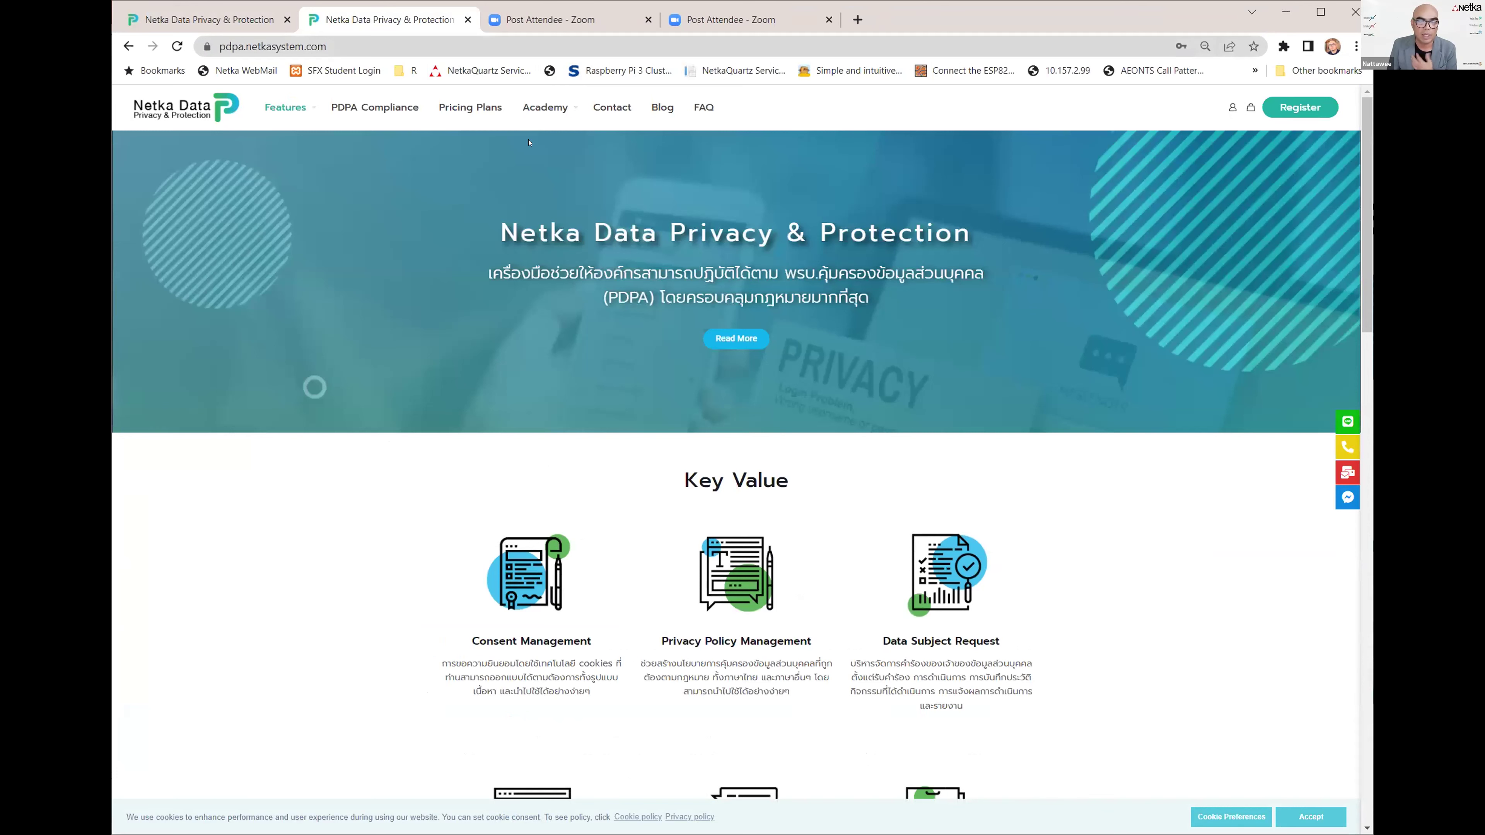
Visit the Netka Academy site, look over its top courses, and return to the PDPA product site
click(531, 123)
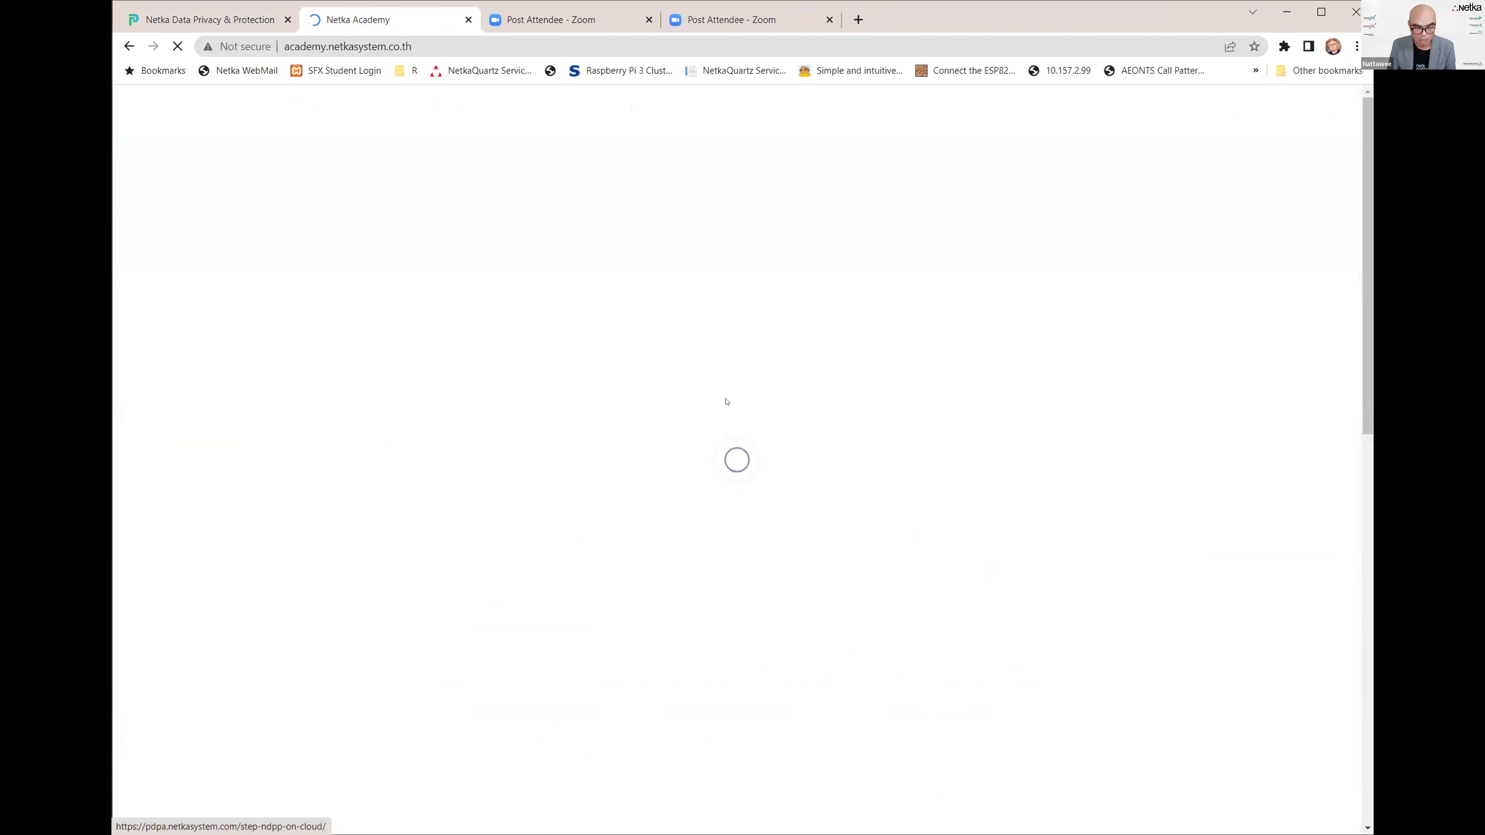
scroll(726, 402, down, 5)
scroll(722, 418, up, 3)
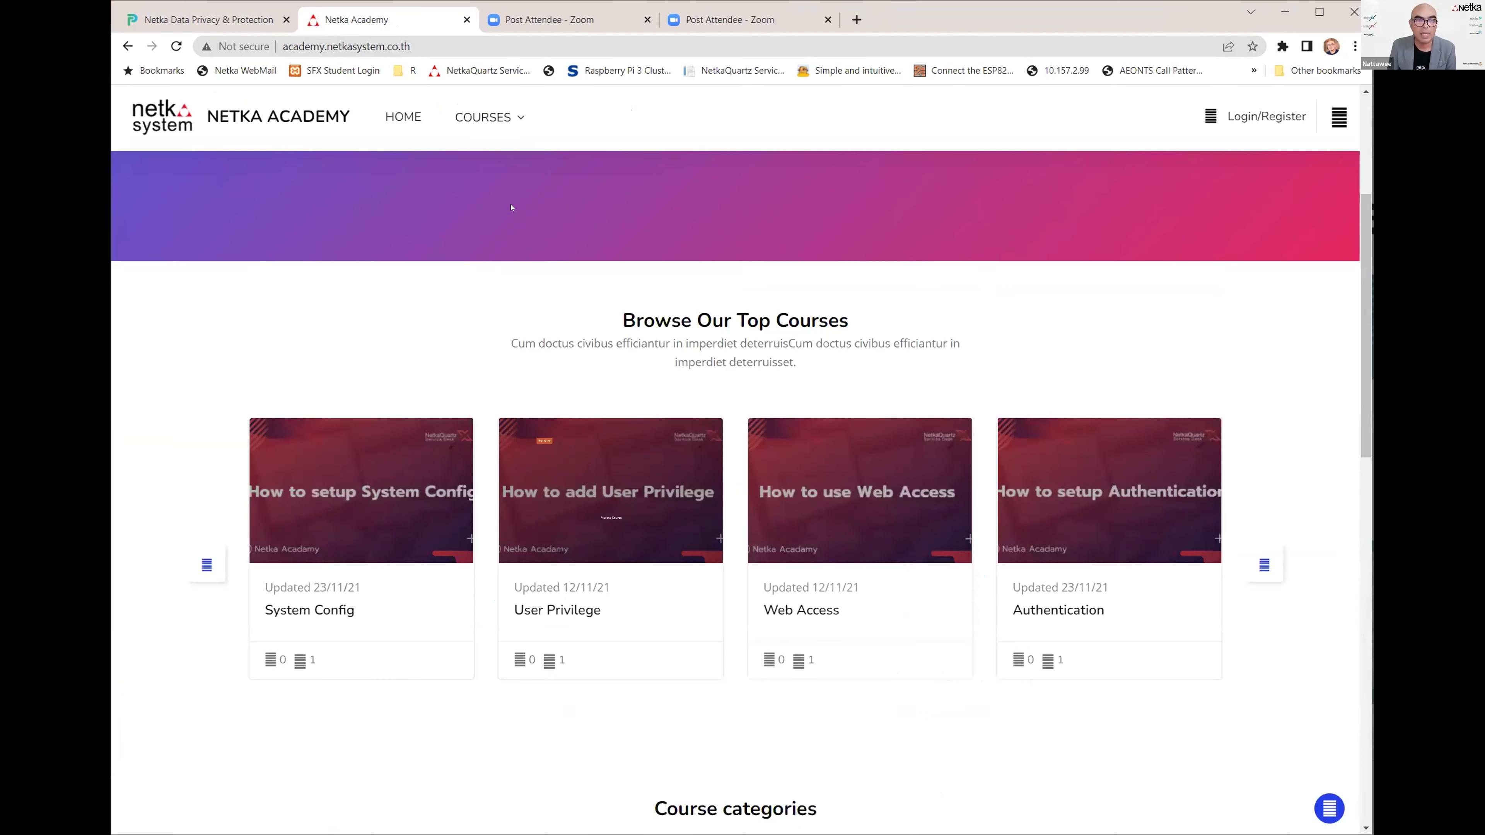
scroll(511, 207, up, 4)
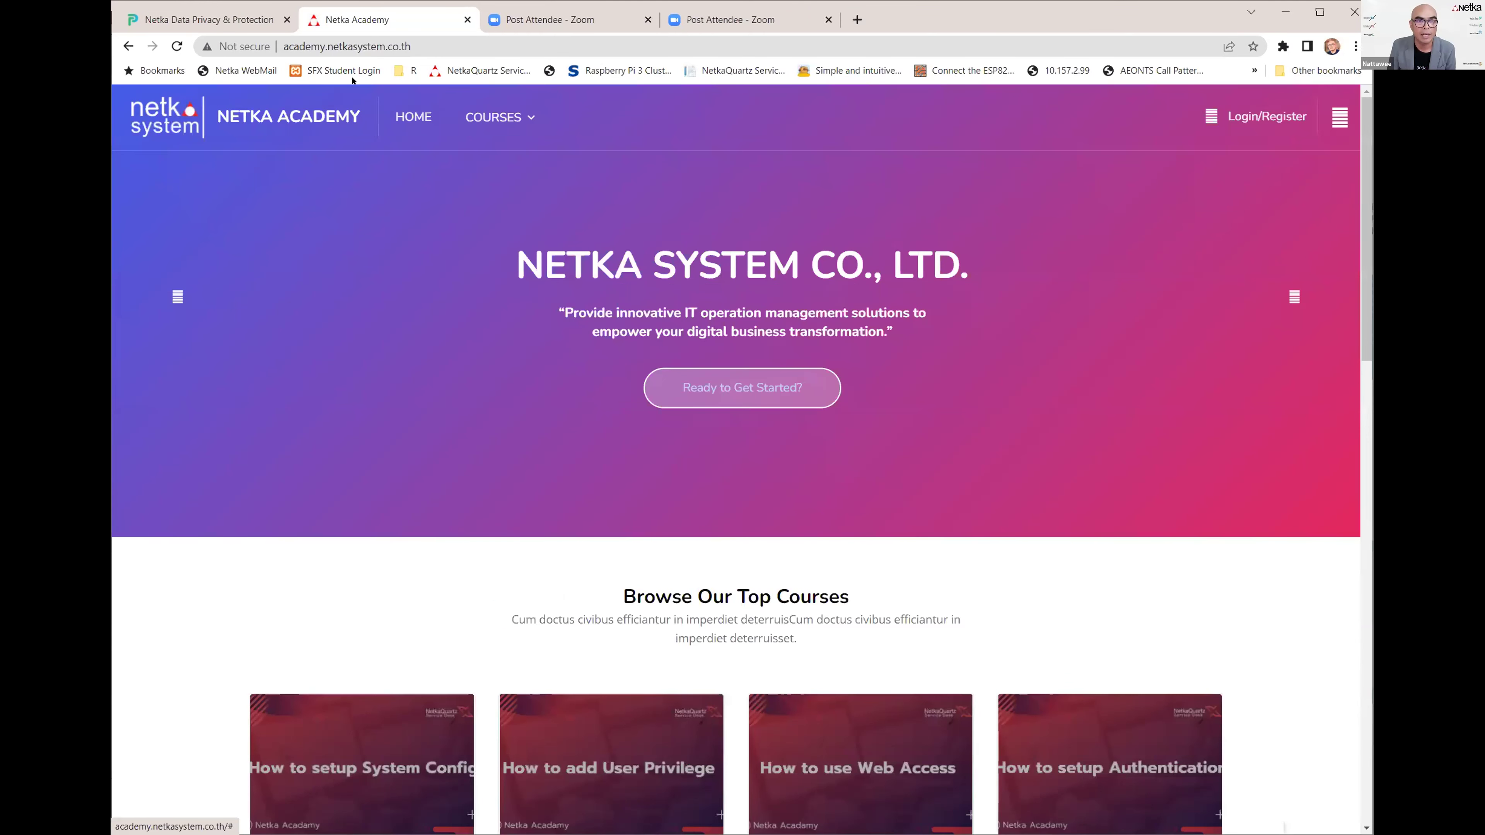
click(127, 46)
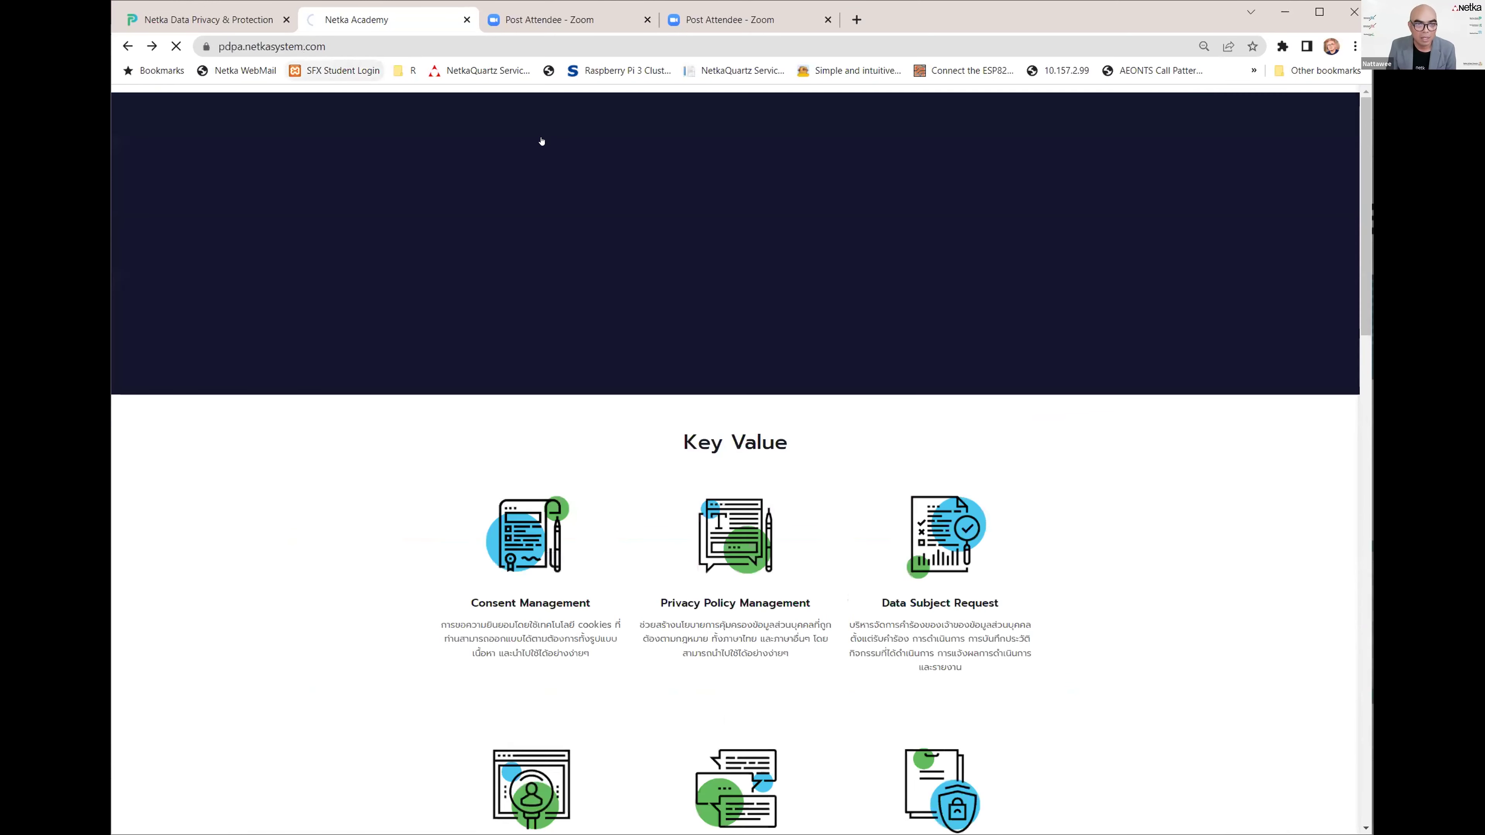
From the yearly pricing plans, view the Bronze subscription for 1 year and its related Gold plan
click(667, 181)
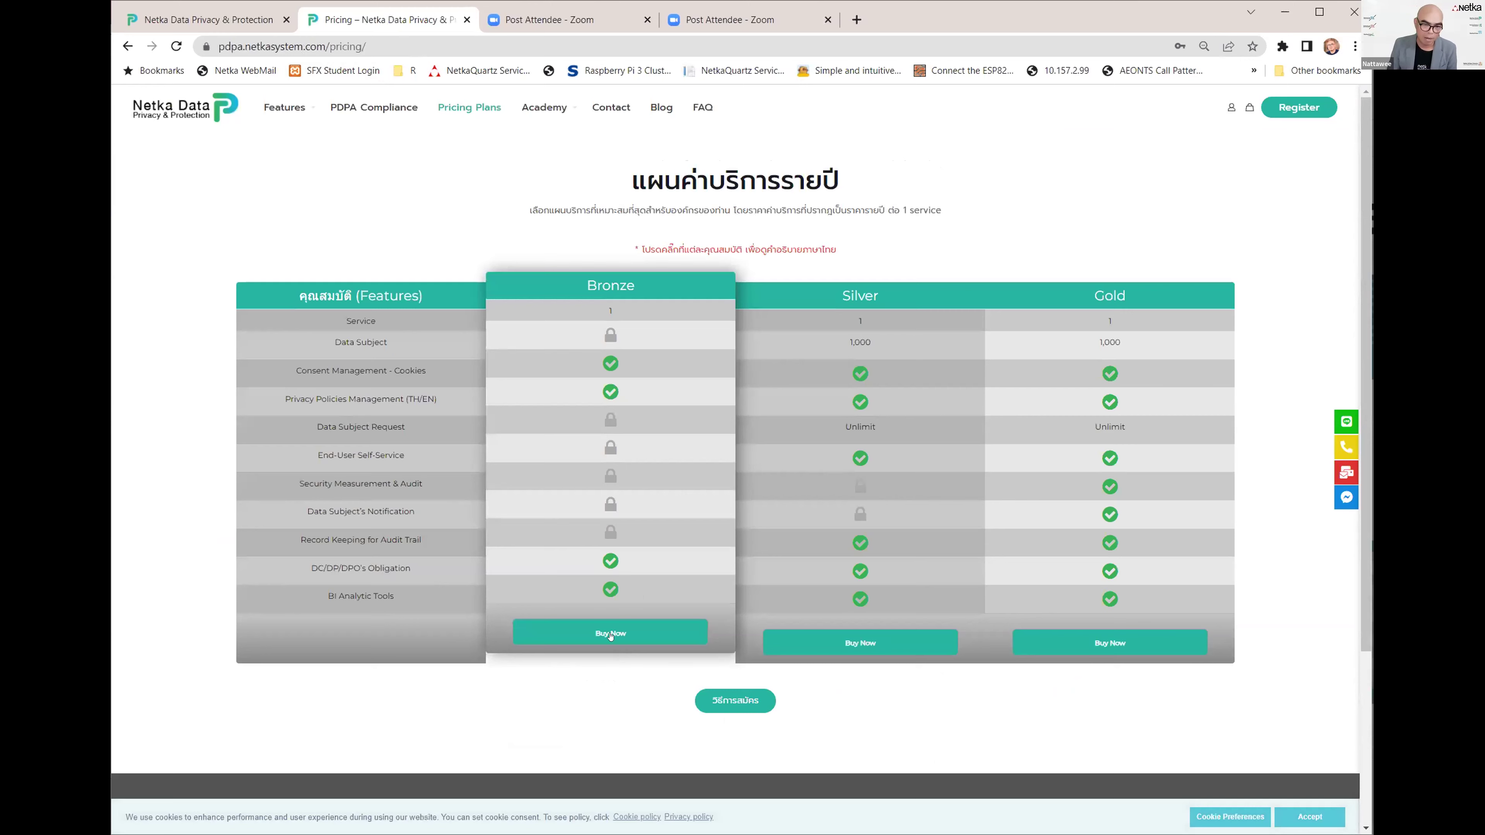
click(596, 642)
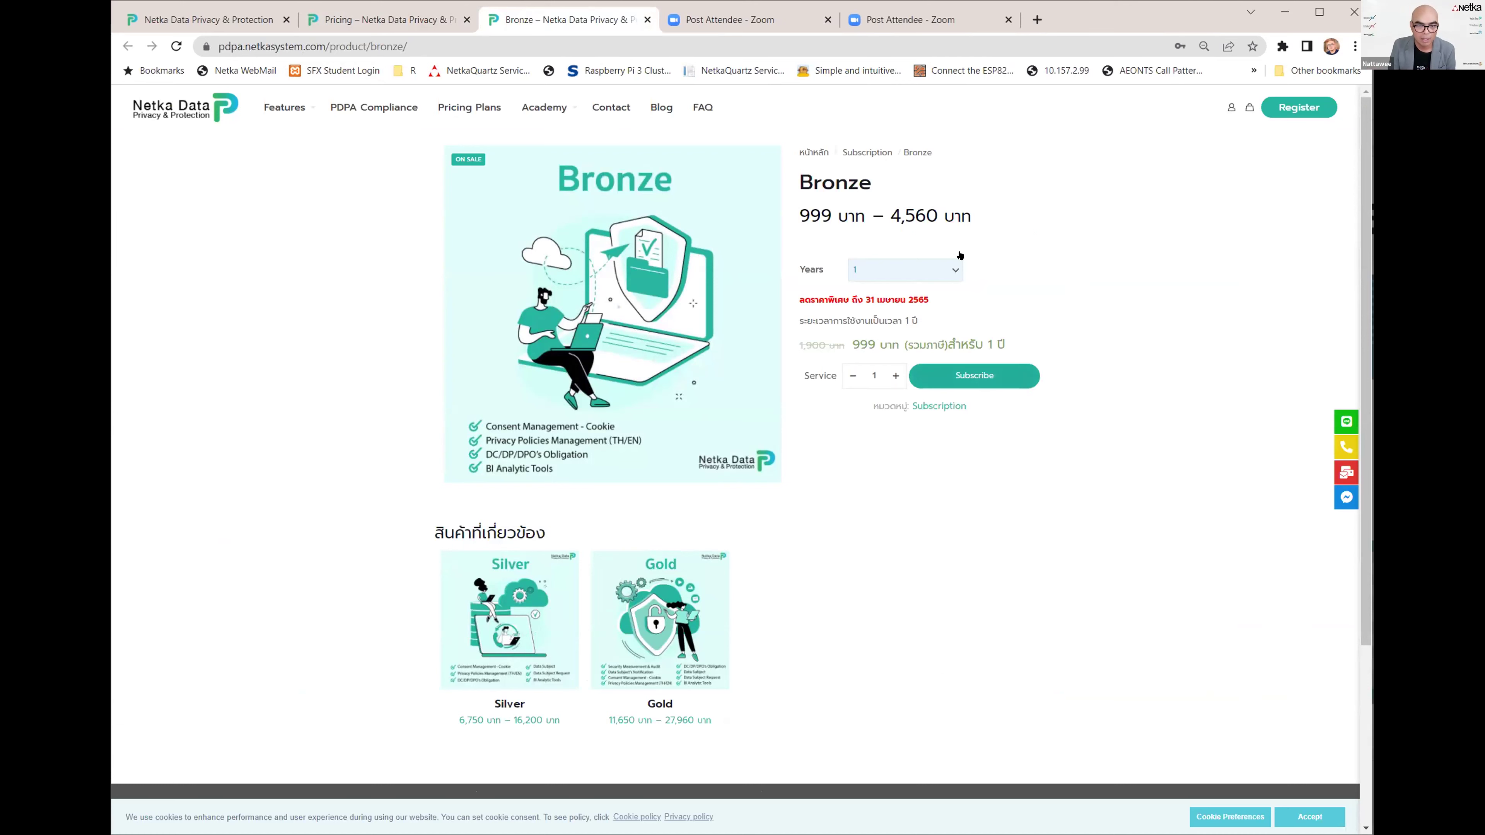
click(687, 644)
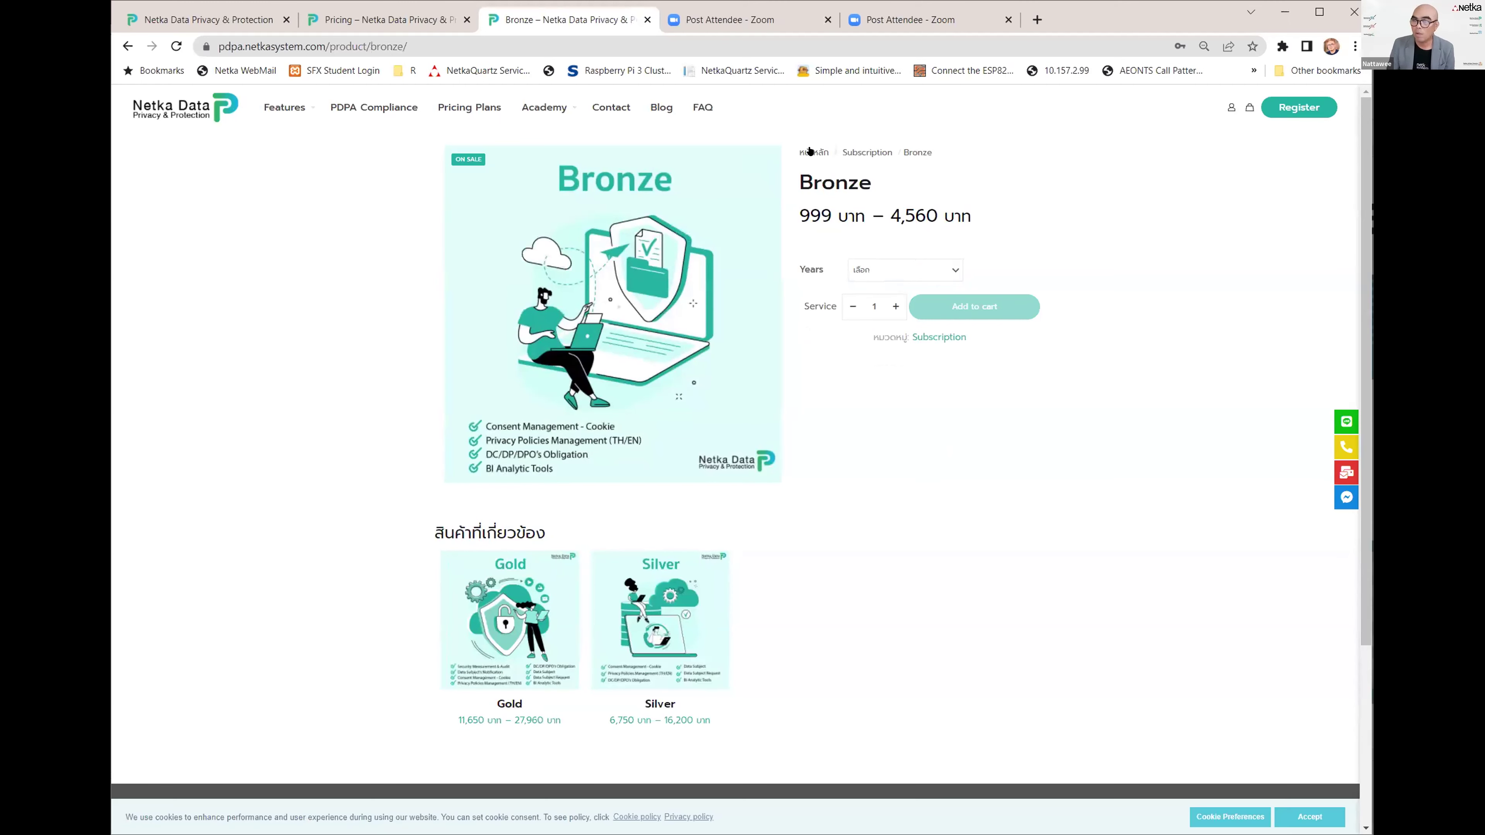
Return to the product site's home page and reopen the Pricing Plans page
click(810, 152)
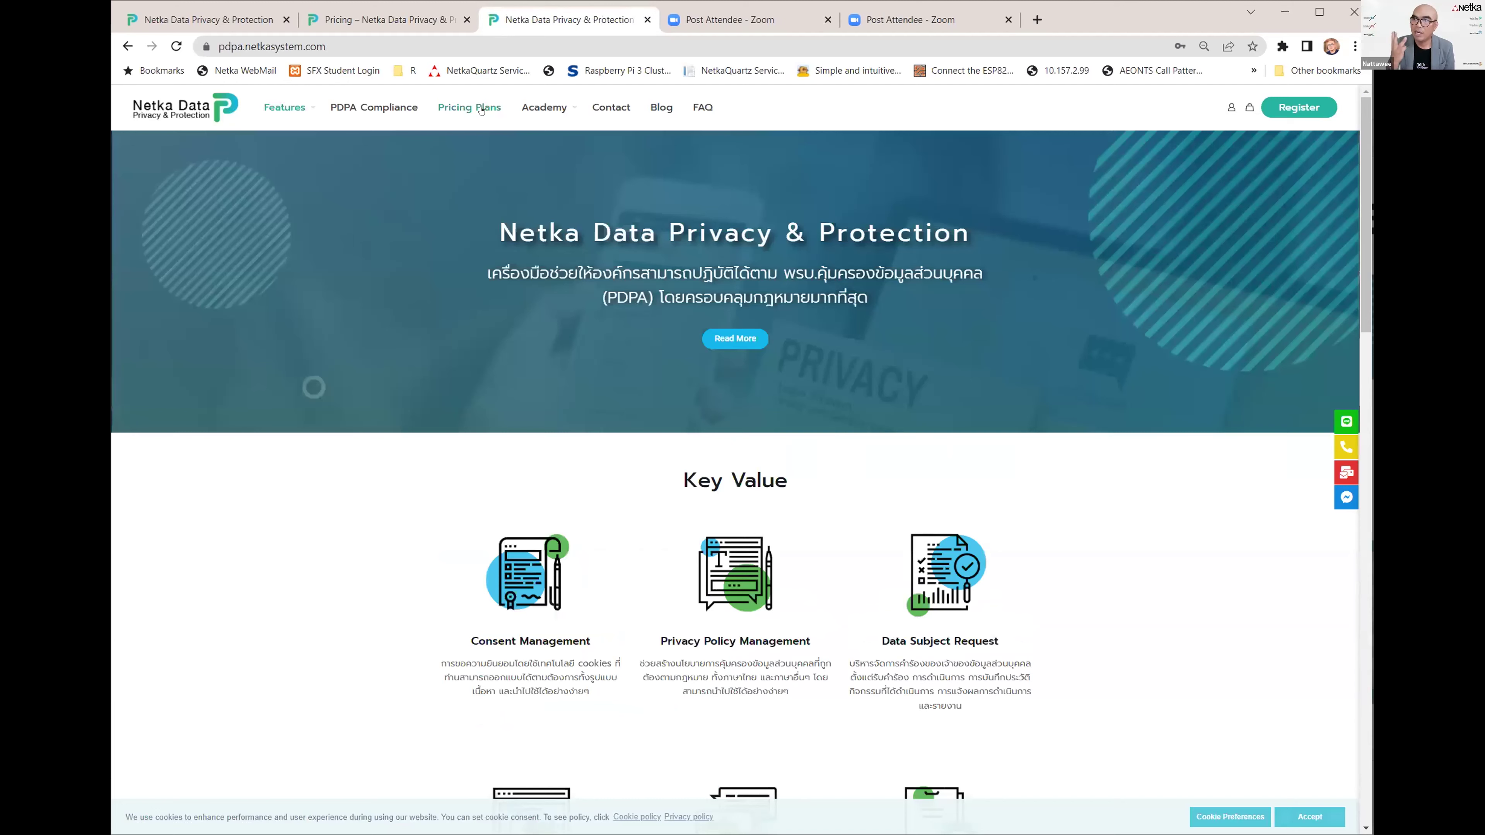
click(481, 108)
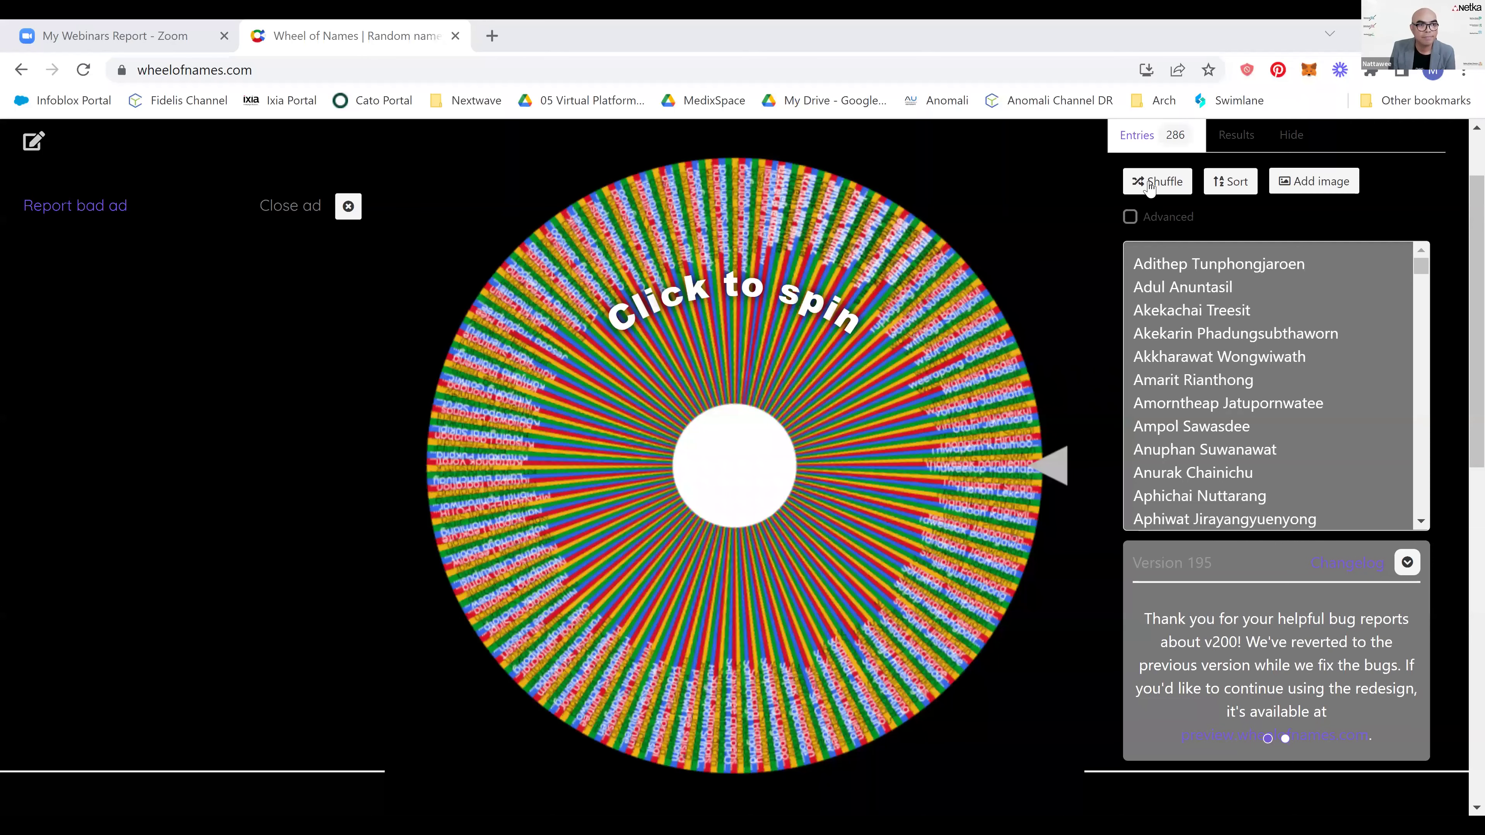
Switch to Wheel of Names, show the wheel in fullscreen and spin it to draw a winner
scroll(920, 423, up, 2)
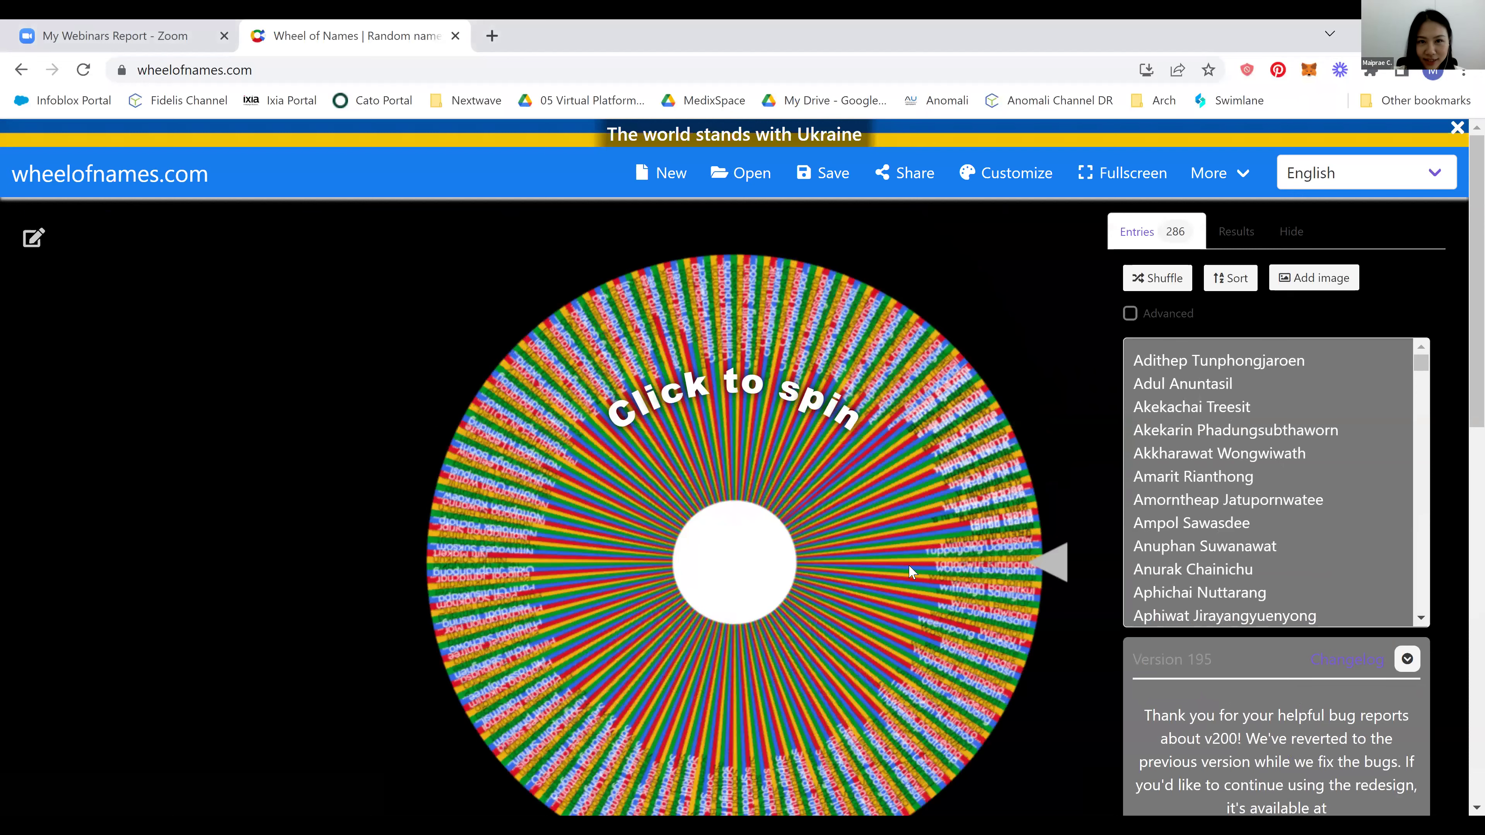
click(1122, 173)
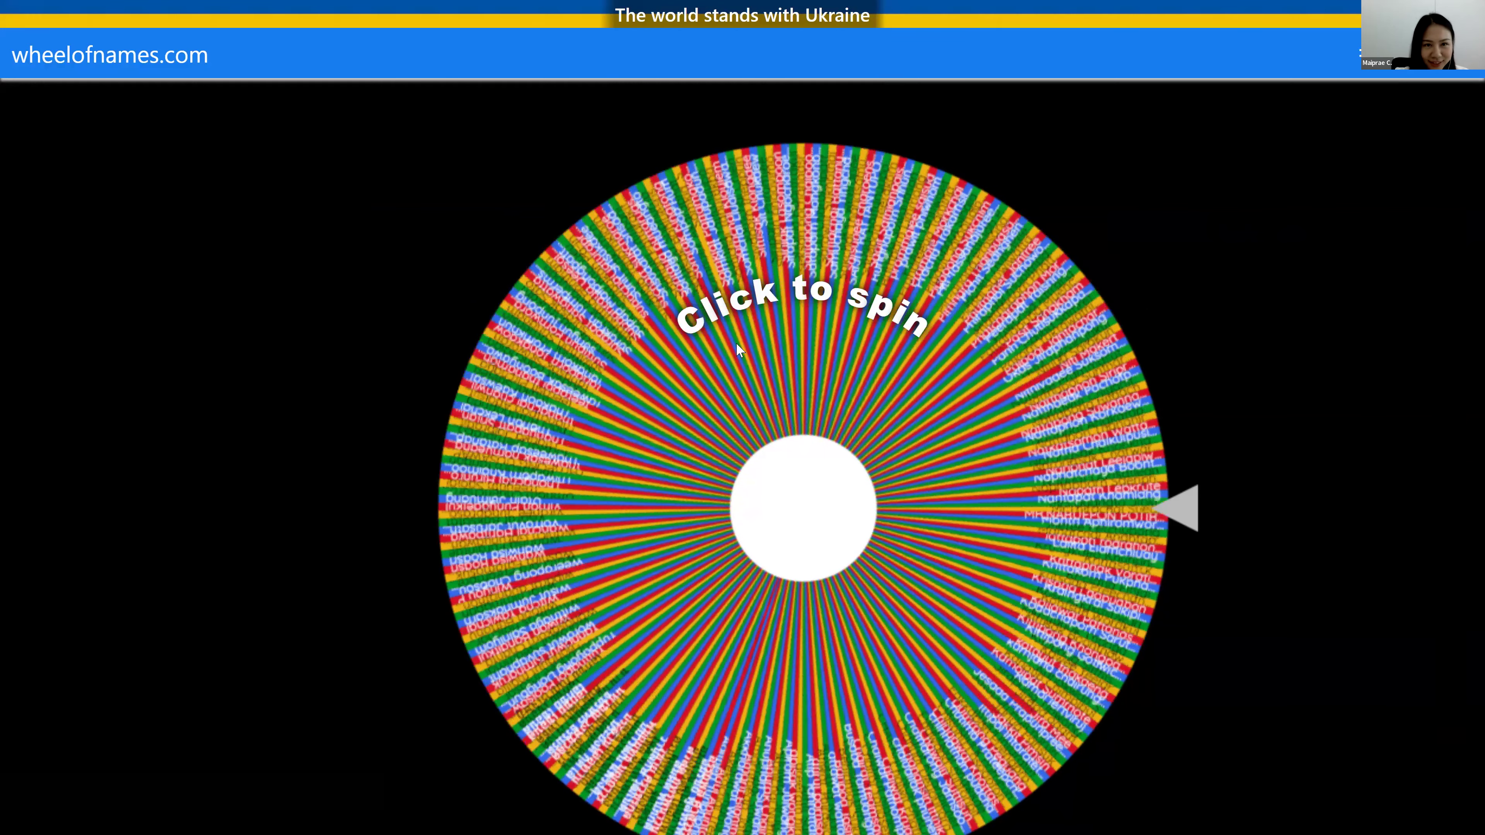
click(846, 532)
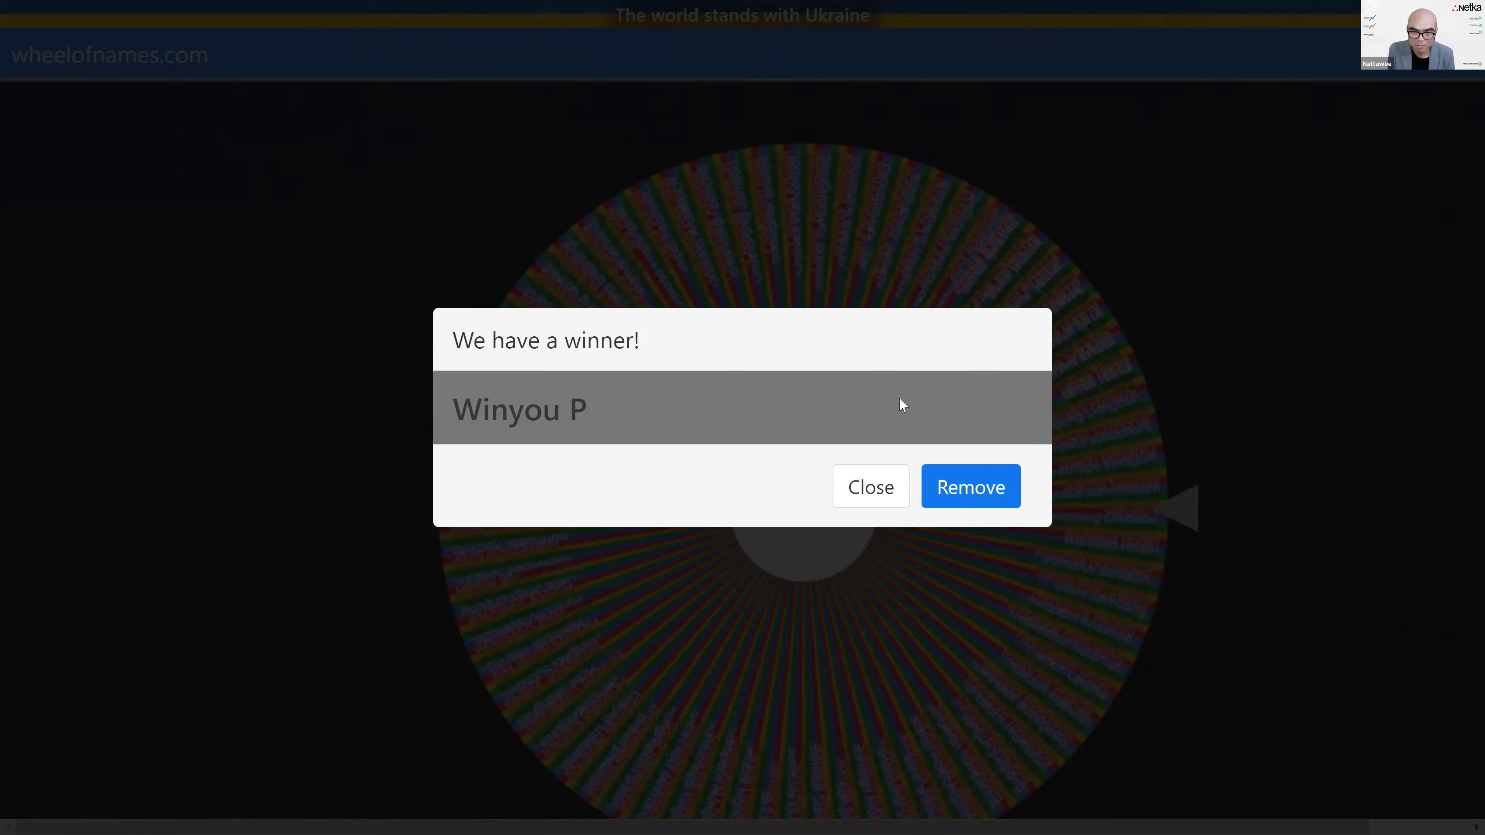
Dismiss the first winner, draw another one and remove the second winner's entry from the wheel
key(Return)
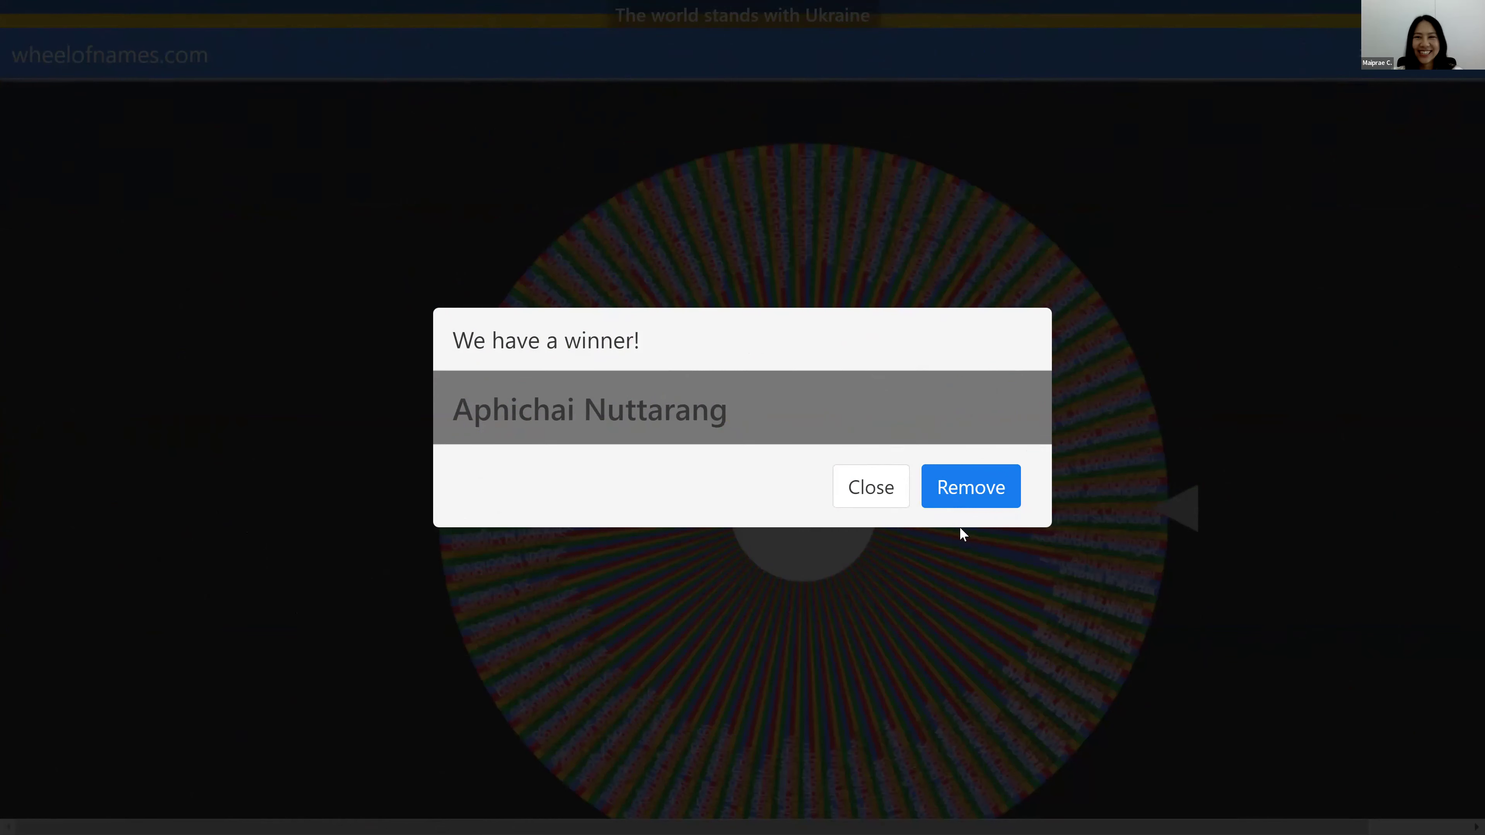
click(946, 506)
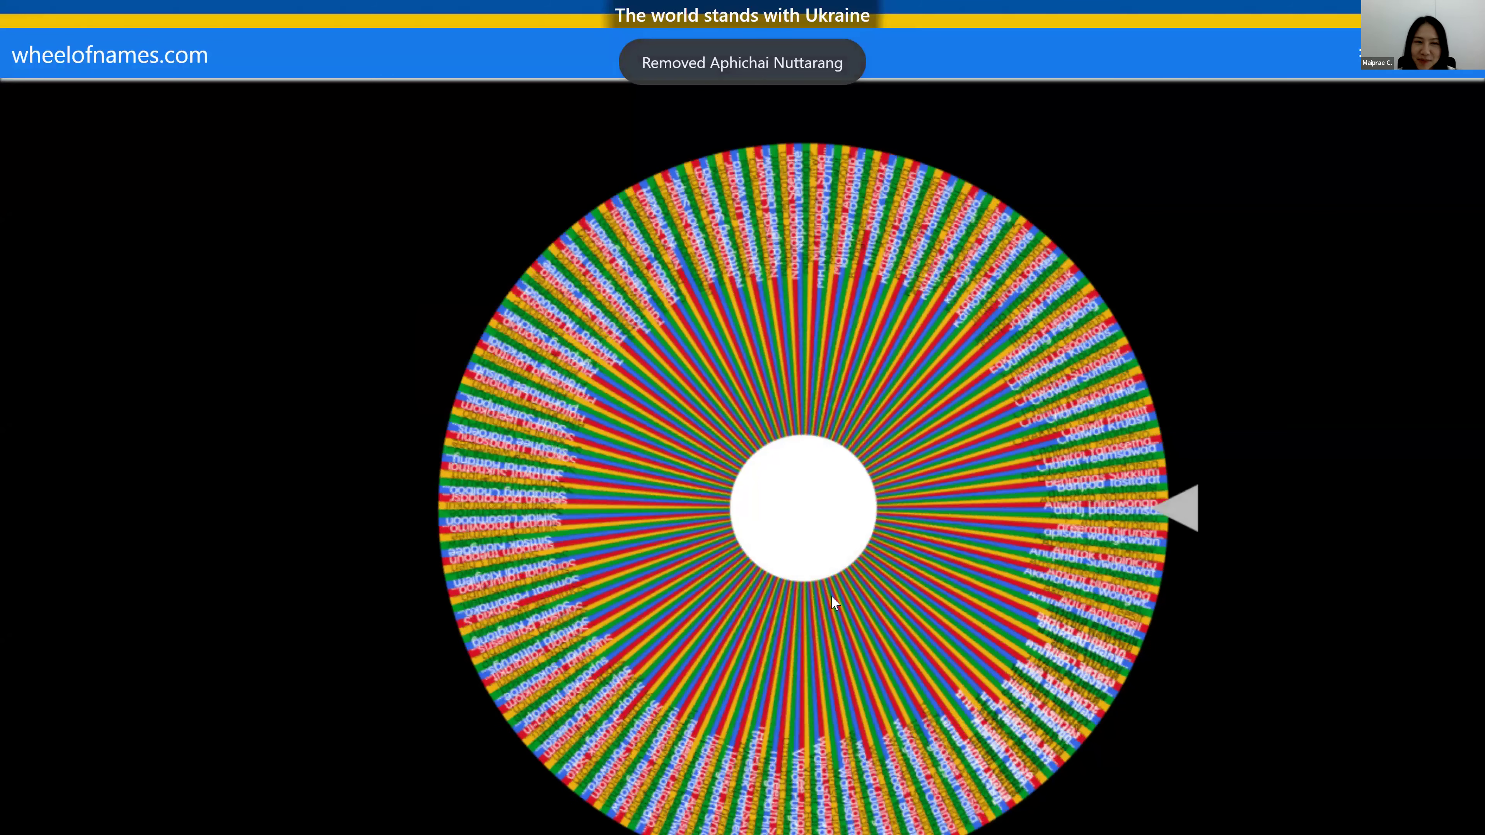